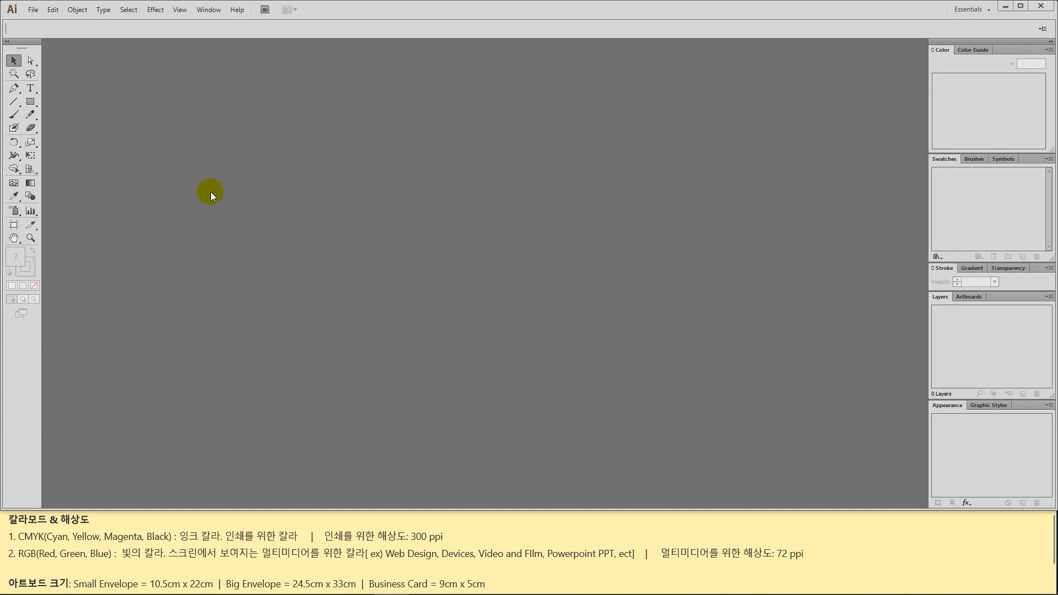
- Start a new document and name it Stationery
click(34, 11)
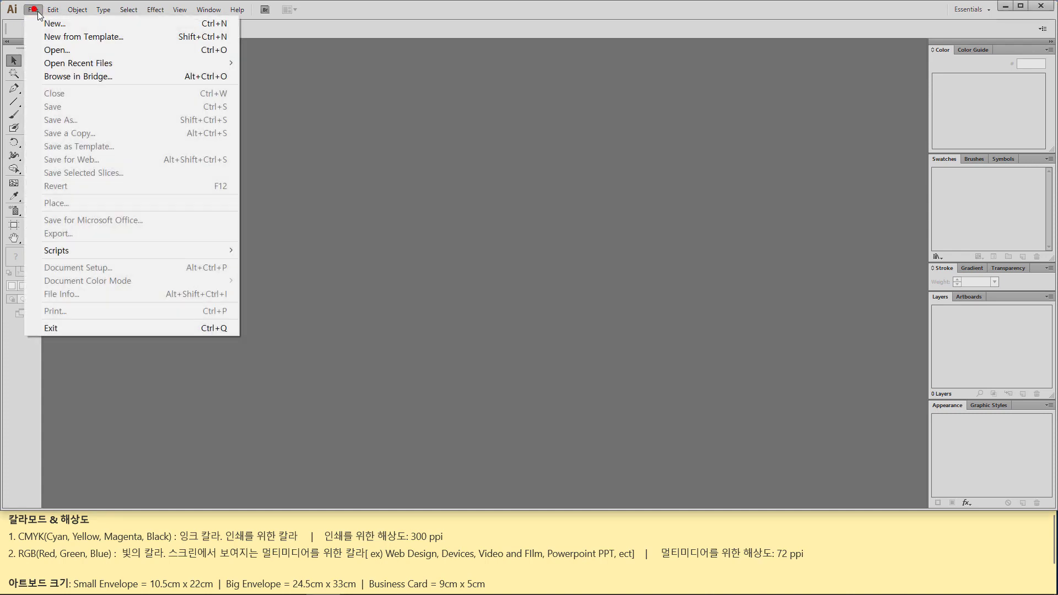
click(123, 23)
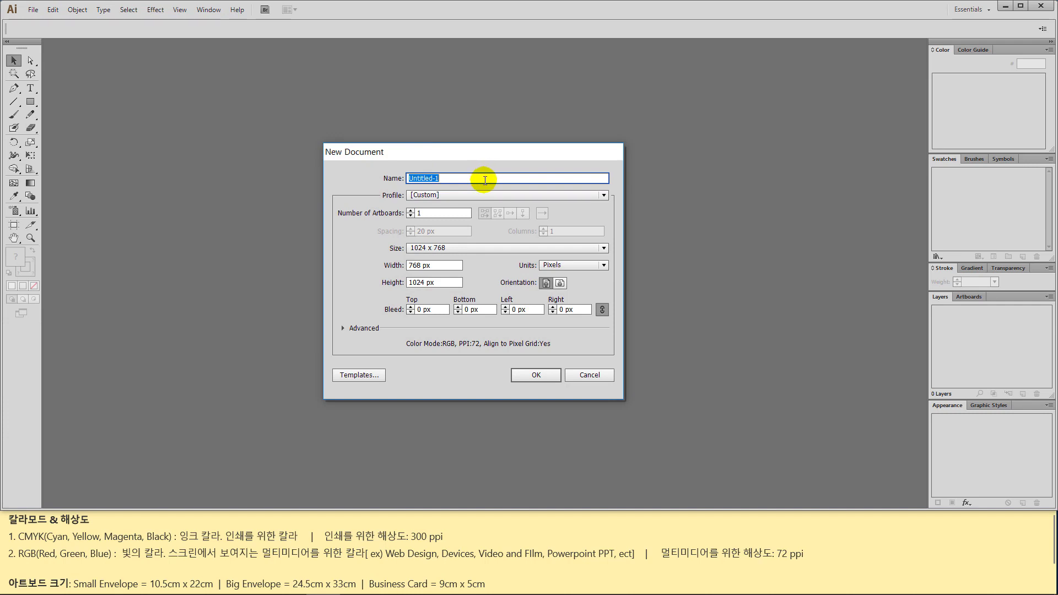
text(Station)
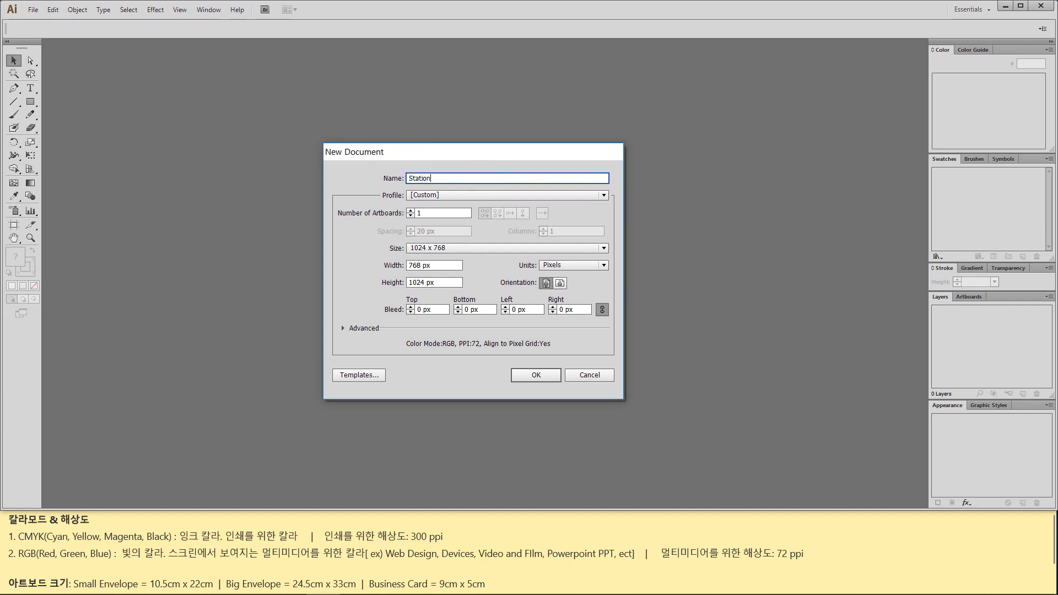
text(ery)
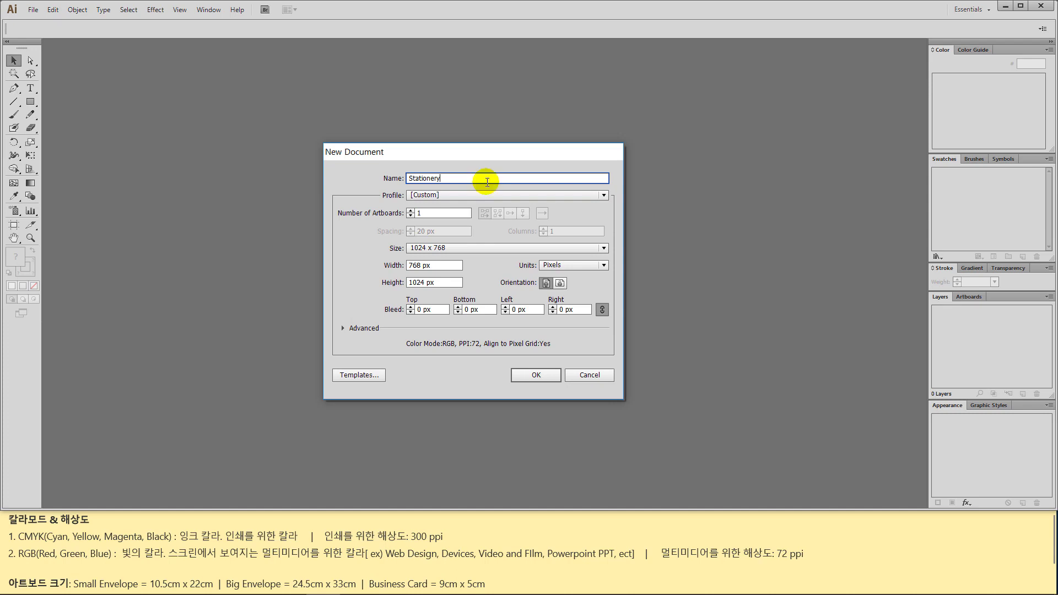
- Try the Print and Web document profiles, viewing the size presets each one offers
click(496, 194)
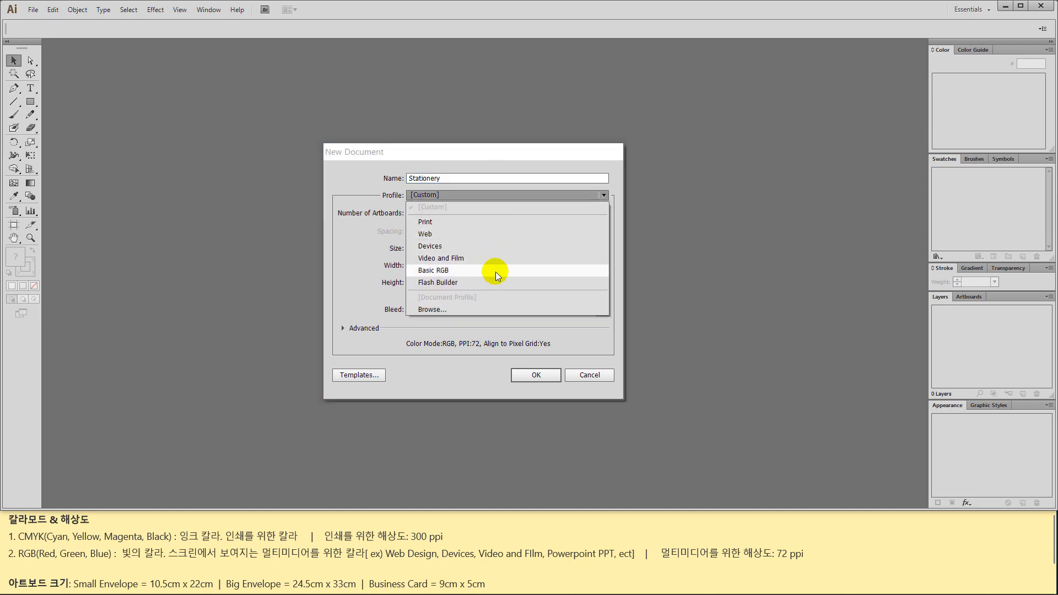
click(501, 226)
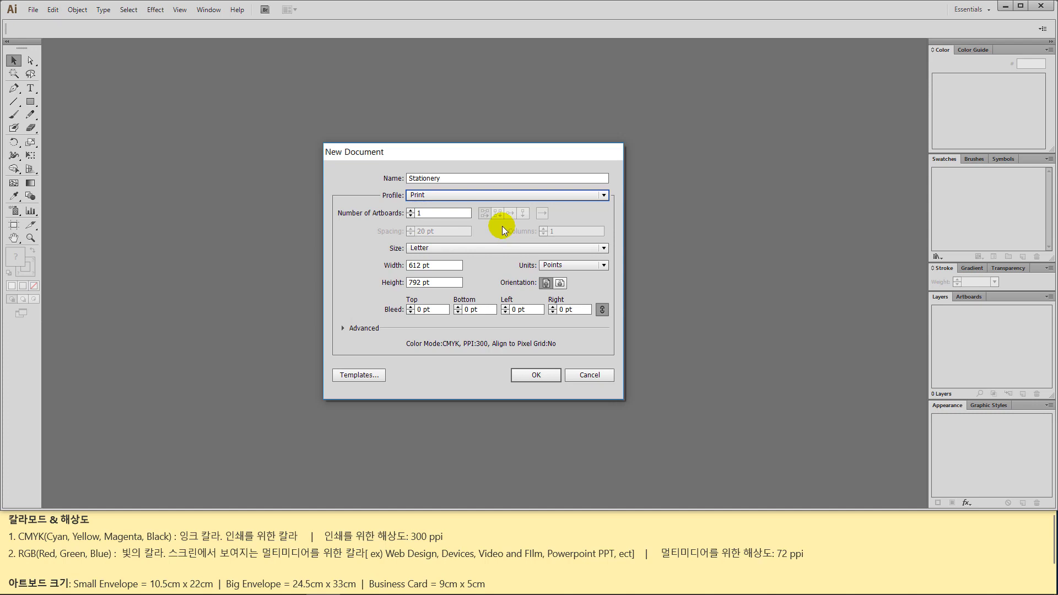
click(499, 248)
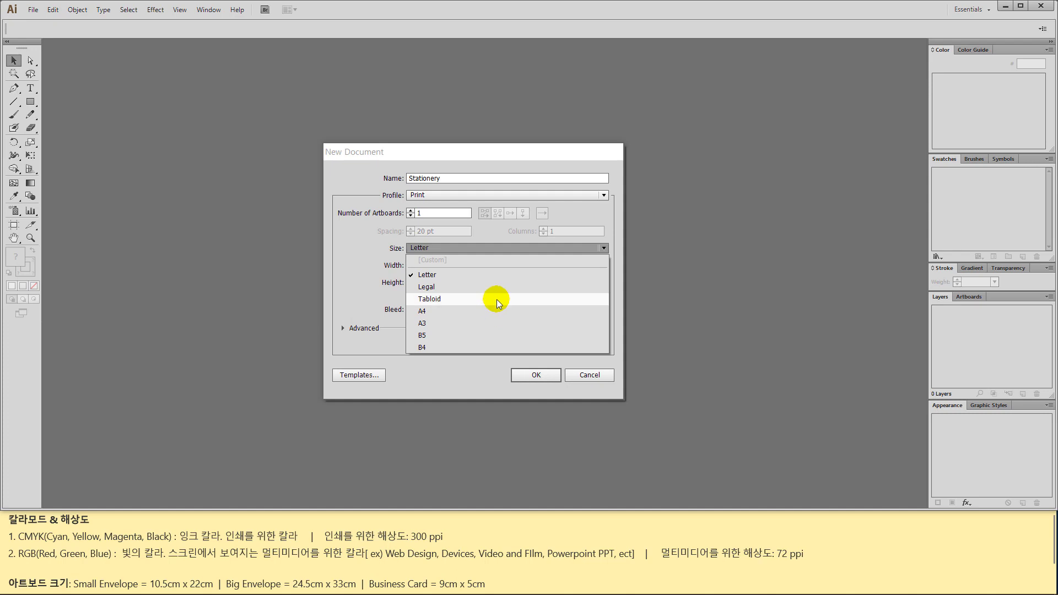
click(495, 193)
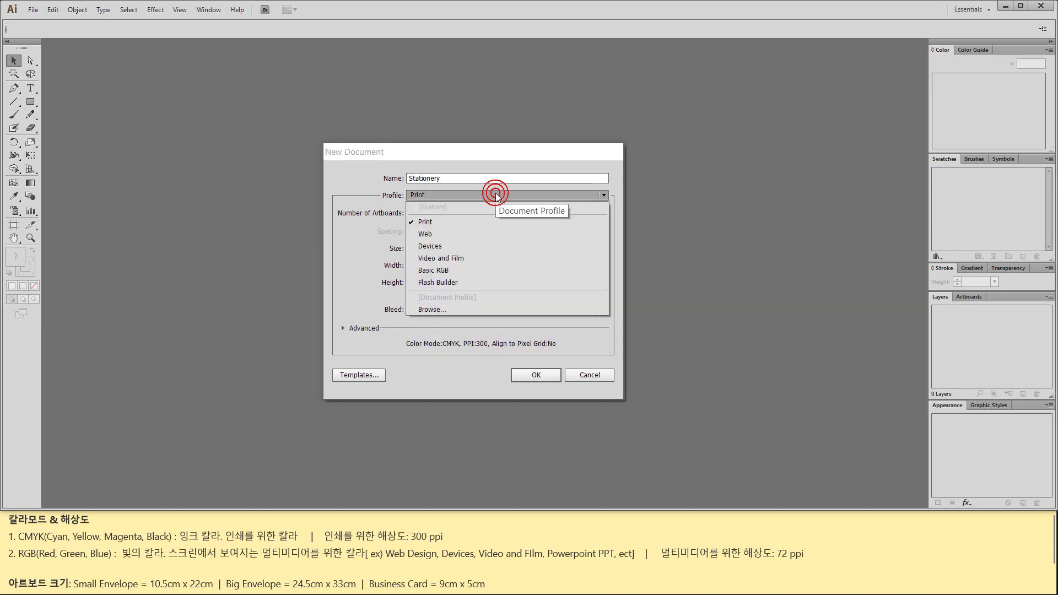
click(490, 233)
click(486, 248)
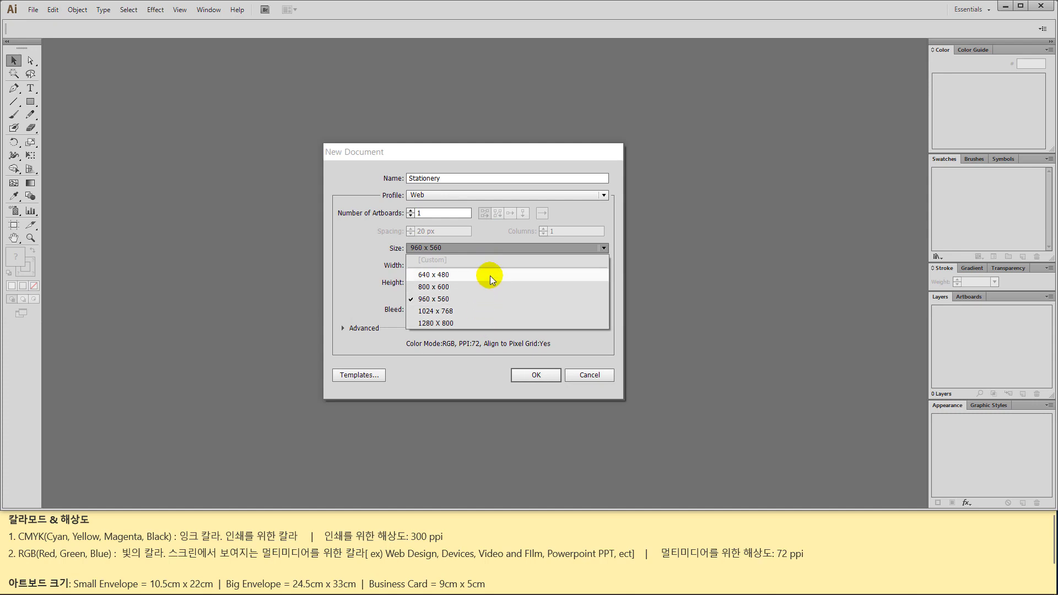
- Try the Devices document profile with the Galaxy S size preset
click(498, 194)
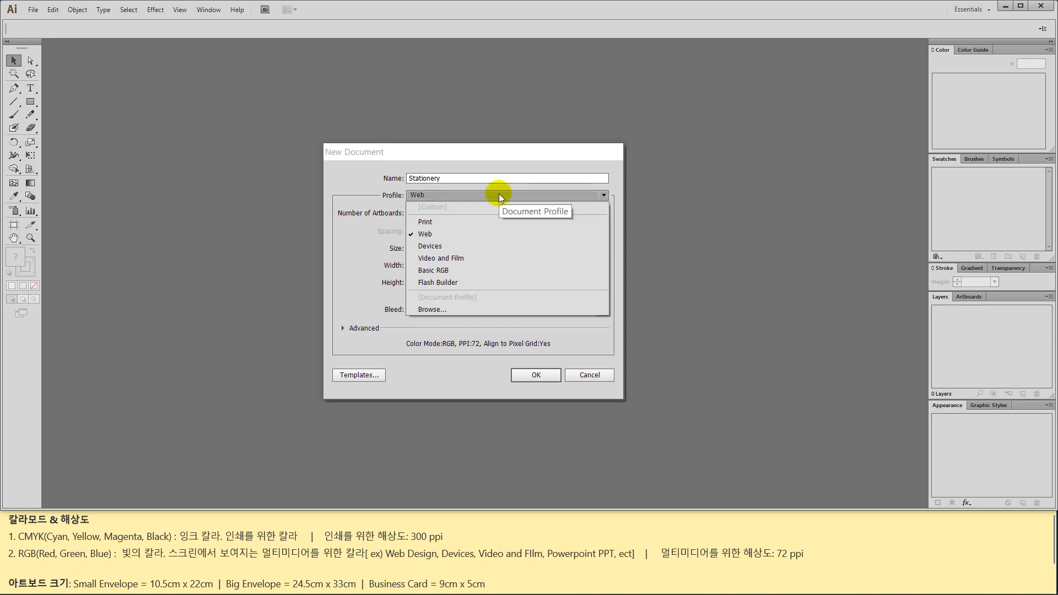
click(502, 245)
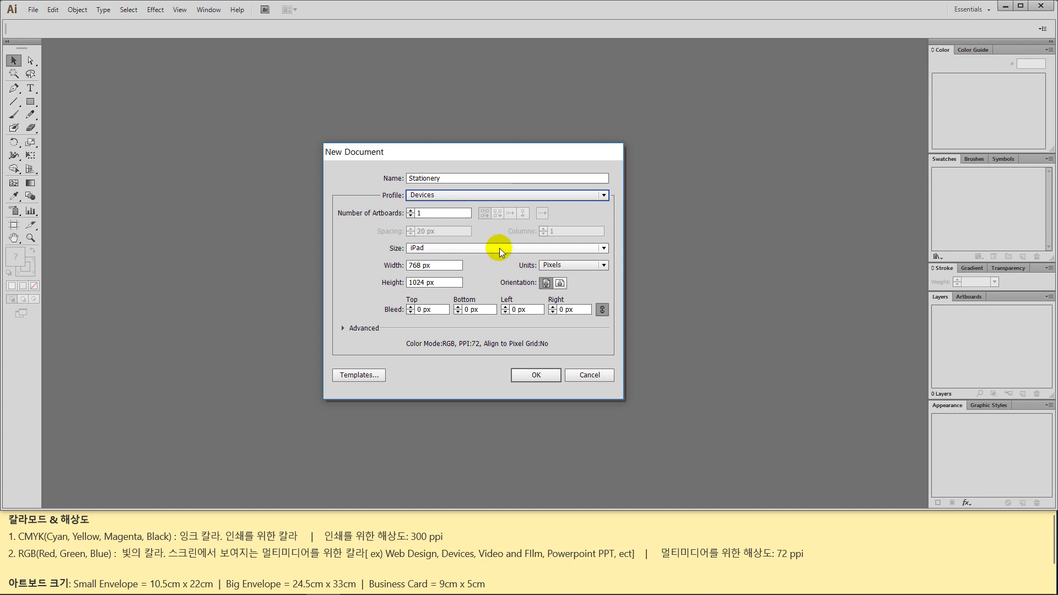
click(500, 248)
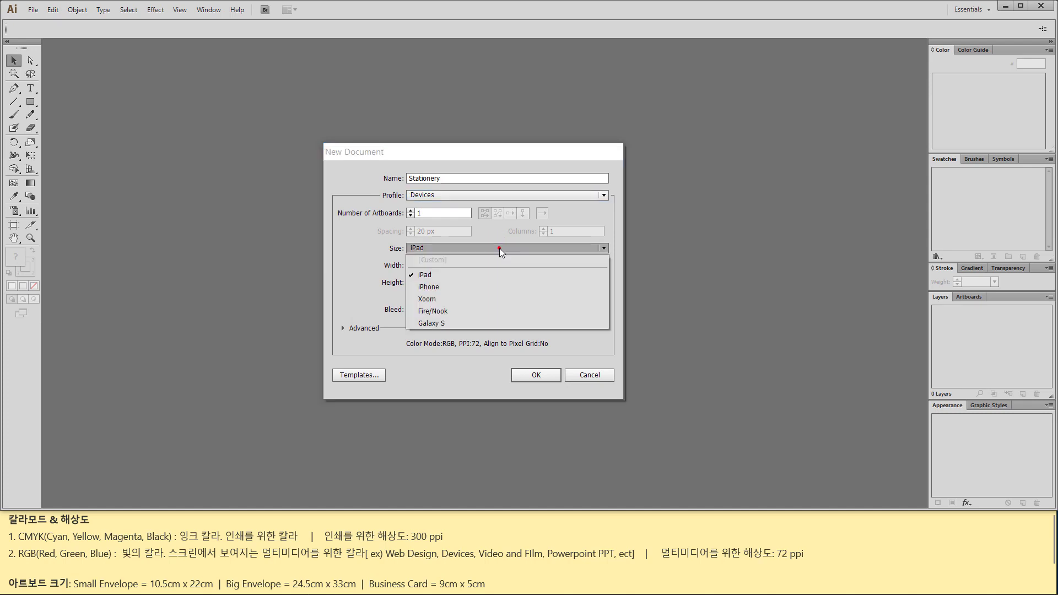
click(495, 322)
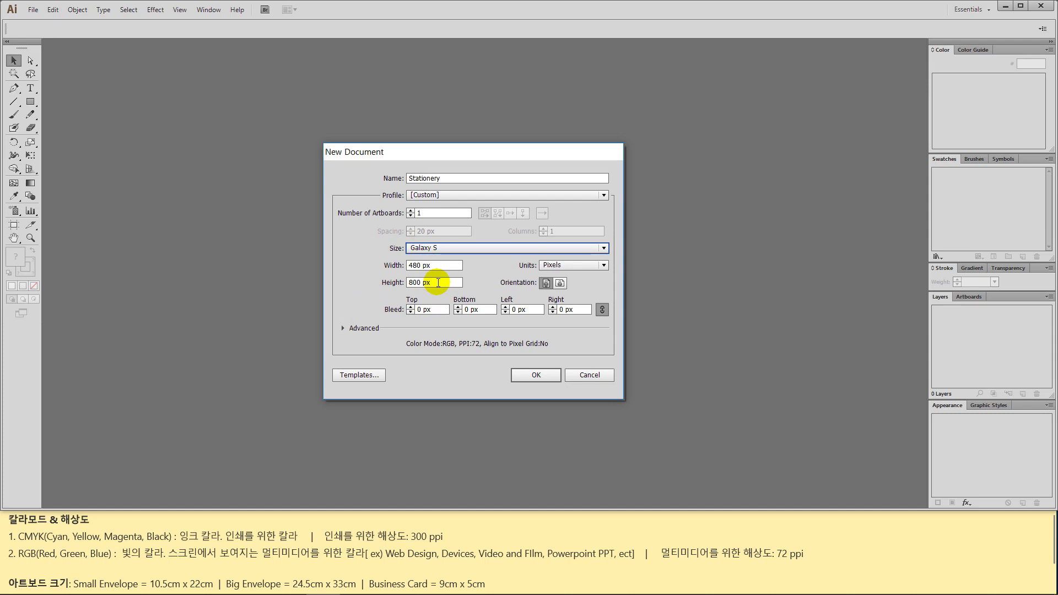
- Try the Video and Film document profile with the NTSC DV Widescreen size preset
click(487, 194)
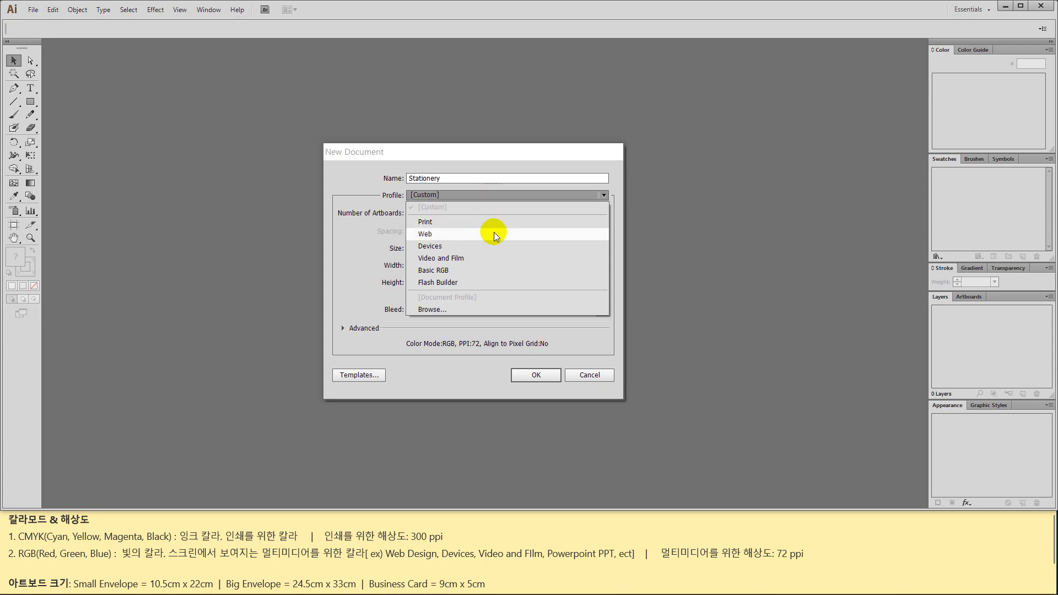
click(501, 256)
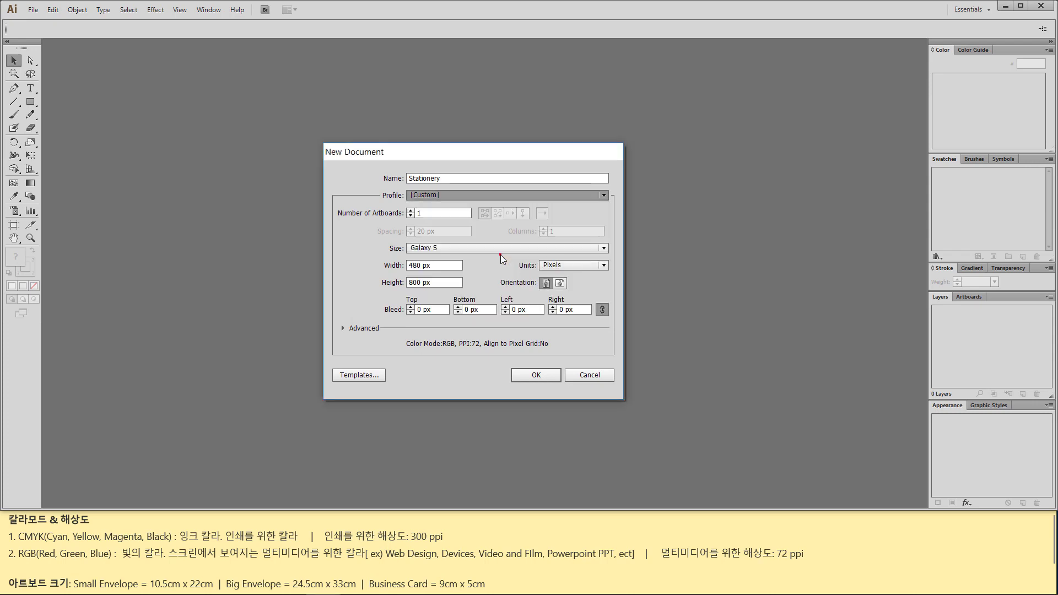
click(502, 248)
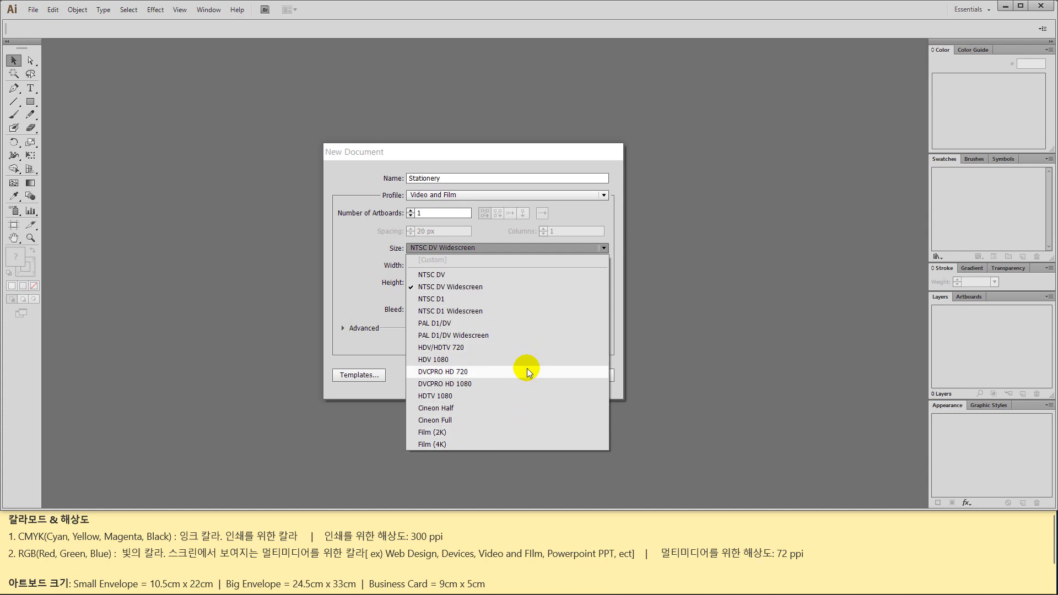
click(537, 289)
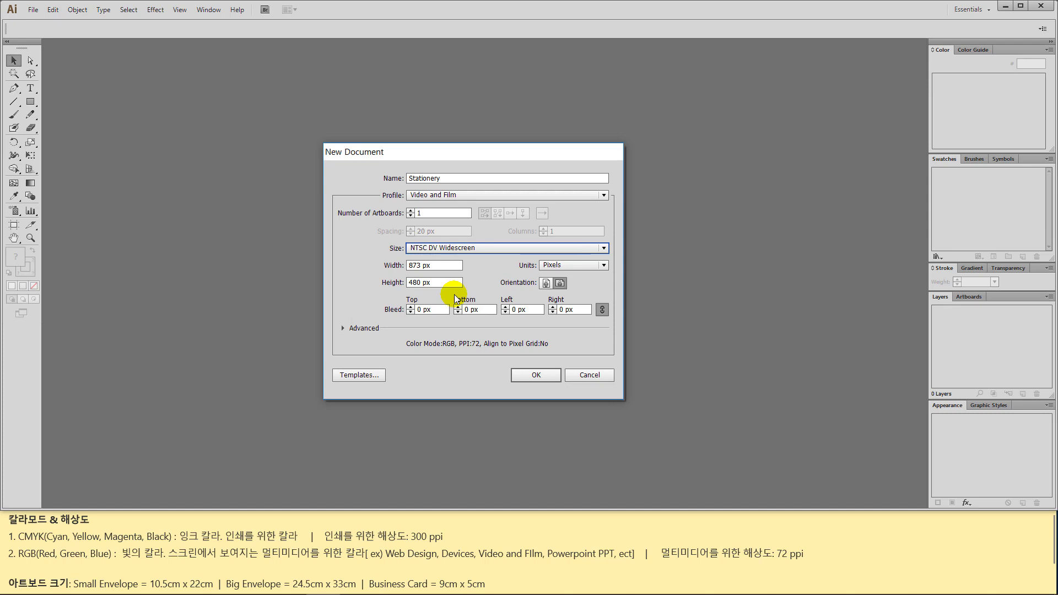
- Try the Basic RGB and Flash Builder document profiles, viewing the size presets each one offers
click(502, 196)
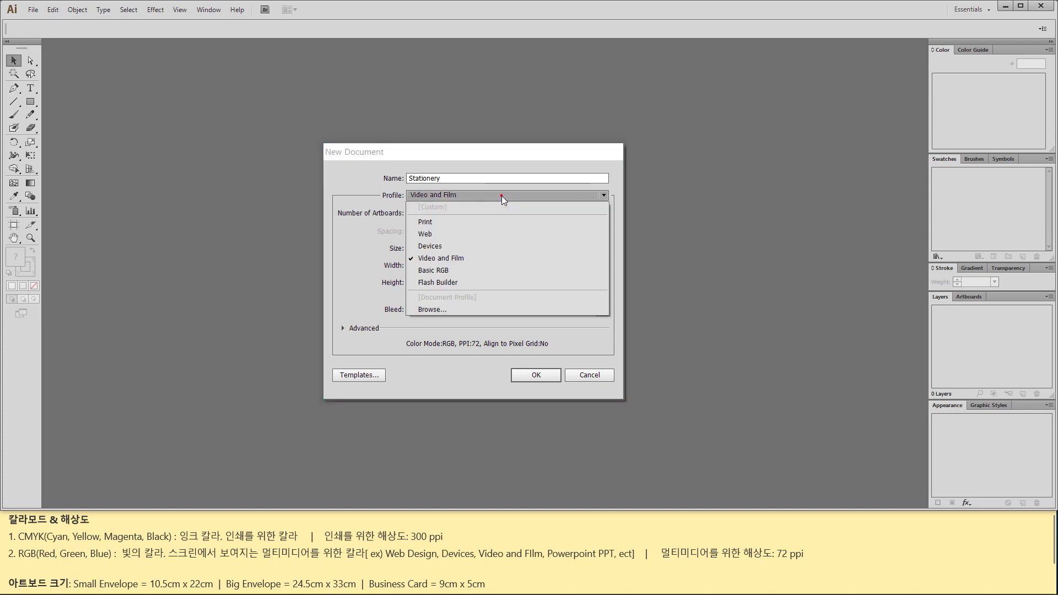
click(506, 271)
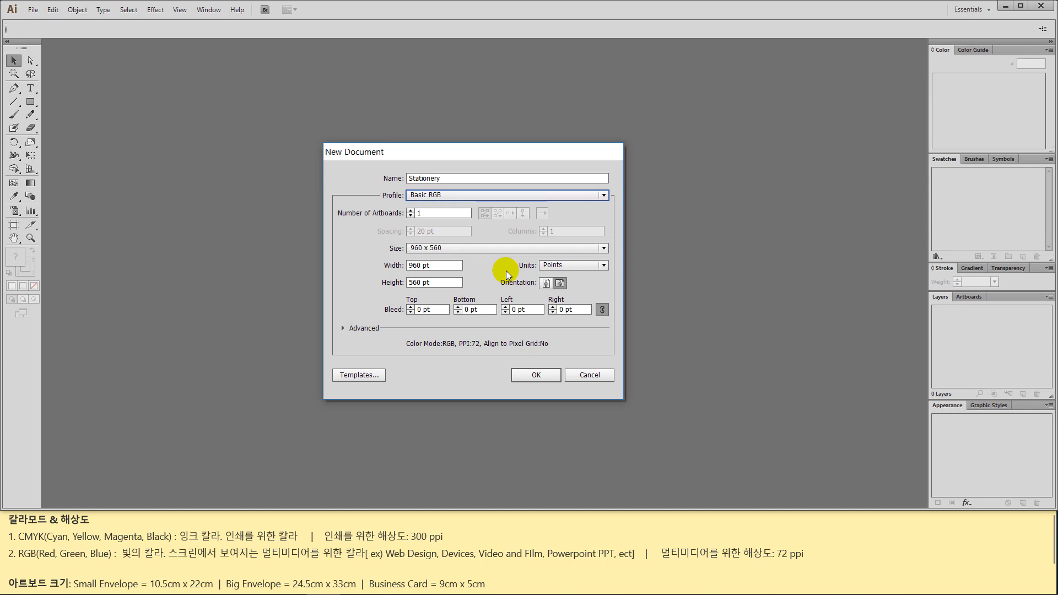
click(480, 247)
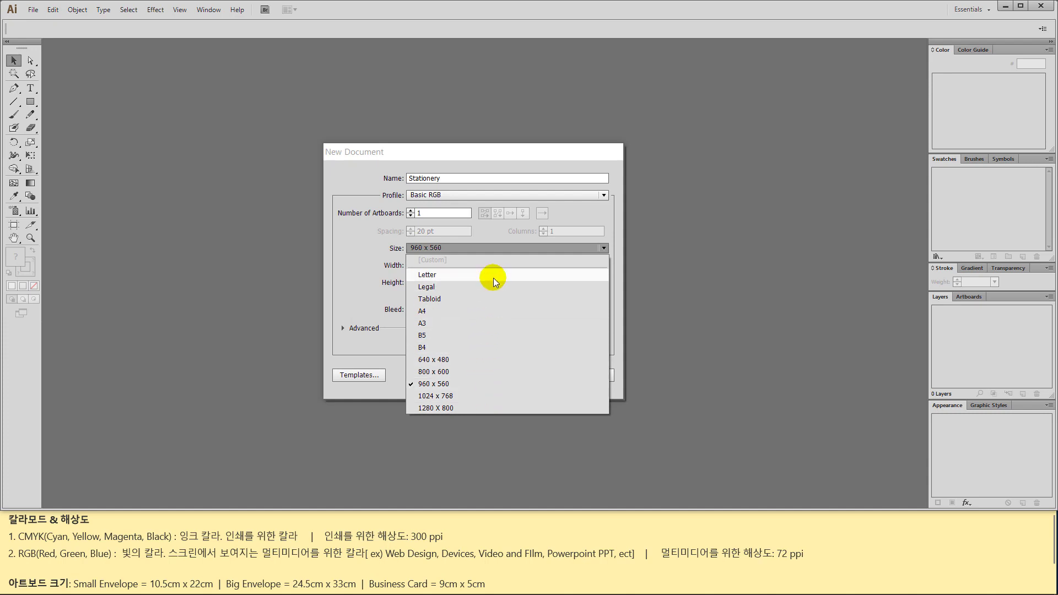
click(491, 238)
click(495, 194)
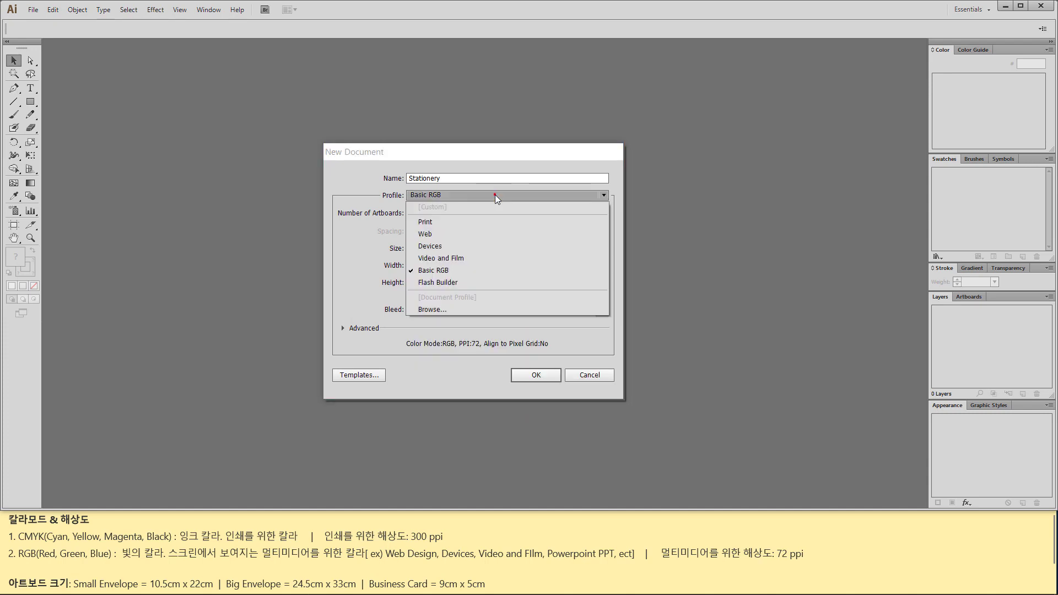
click(507, 282)
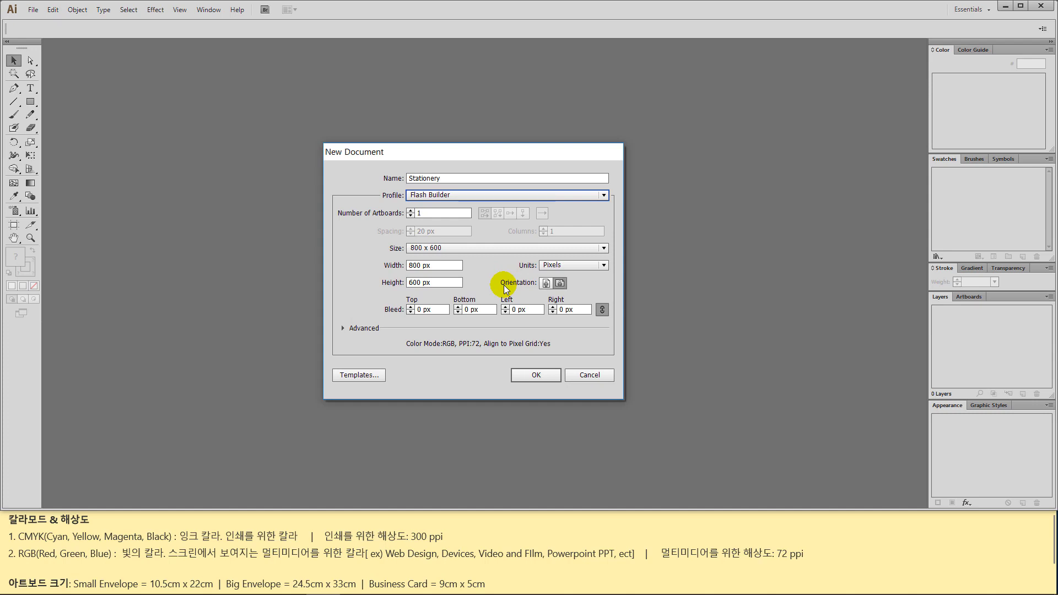
click(477, 248)
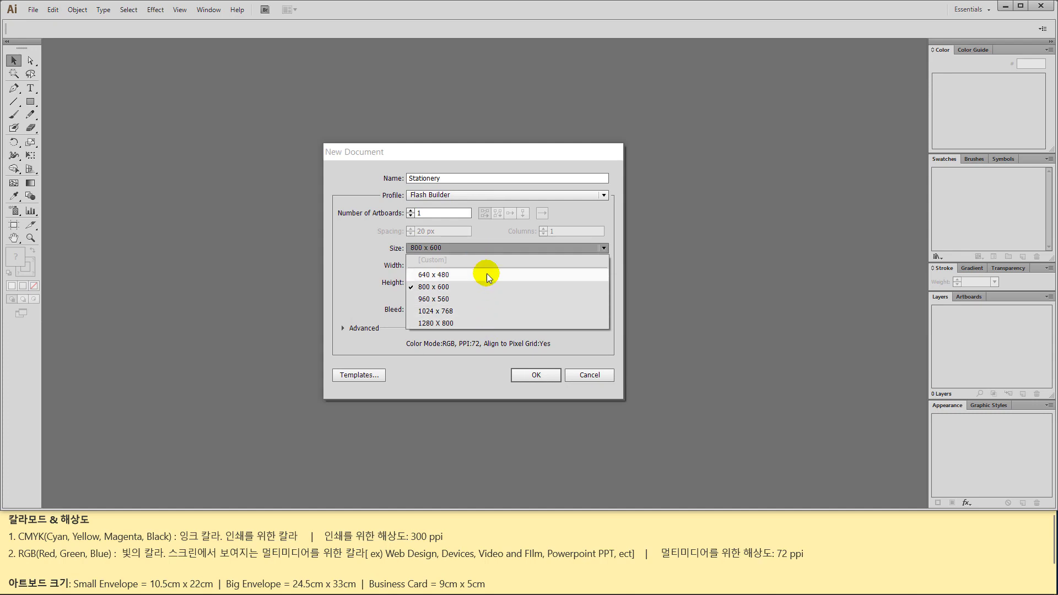
click(487, 236)
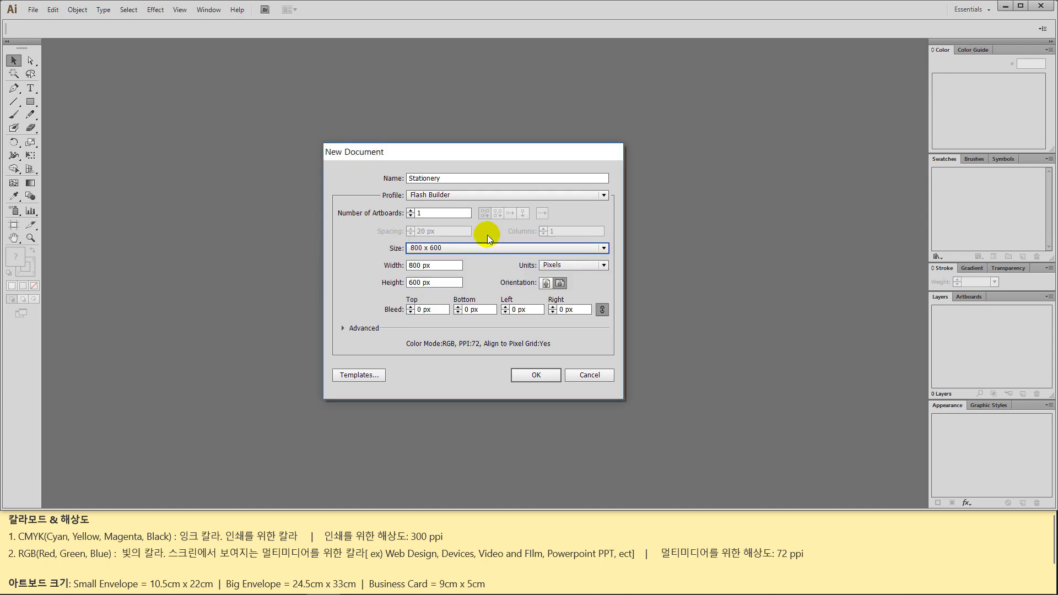
- Set the new document to the Print profile with A4 size and centimeters as units
click(489, 198)
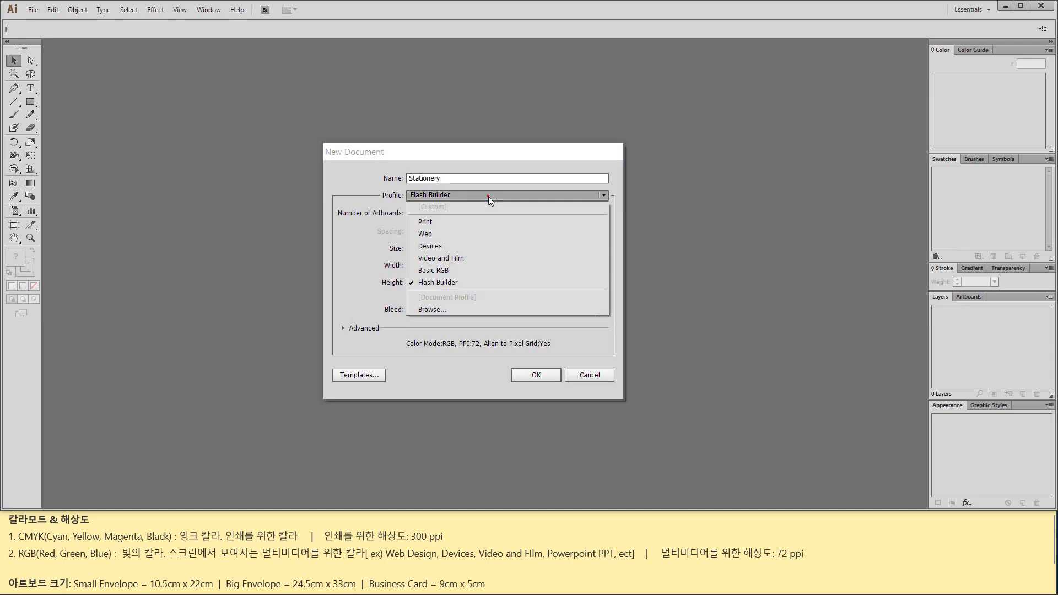
click(475, 222)
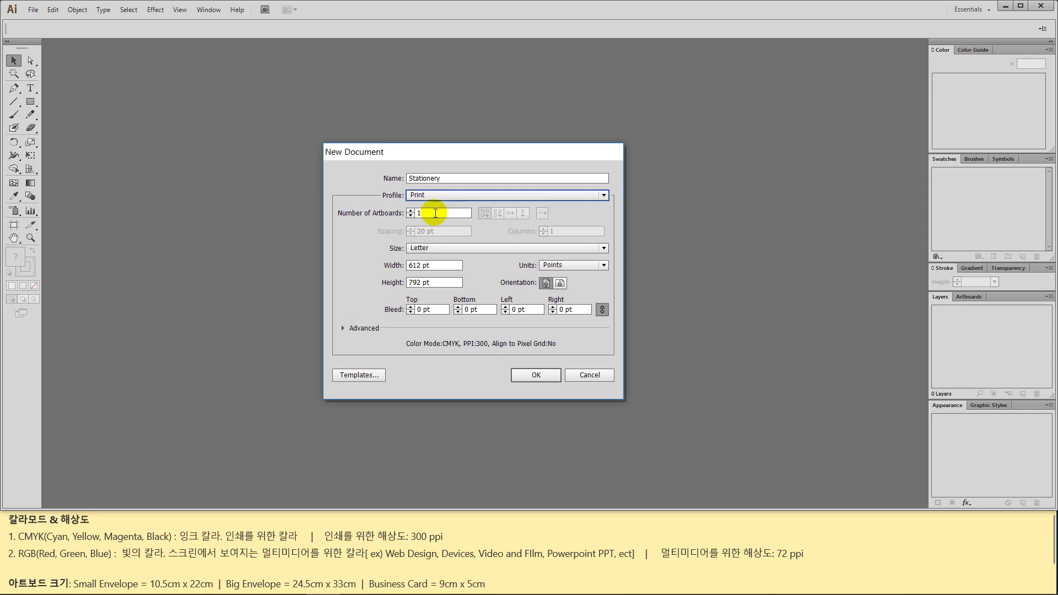
click(474, 248)
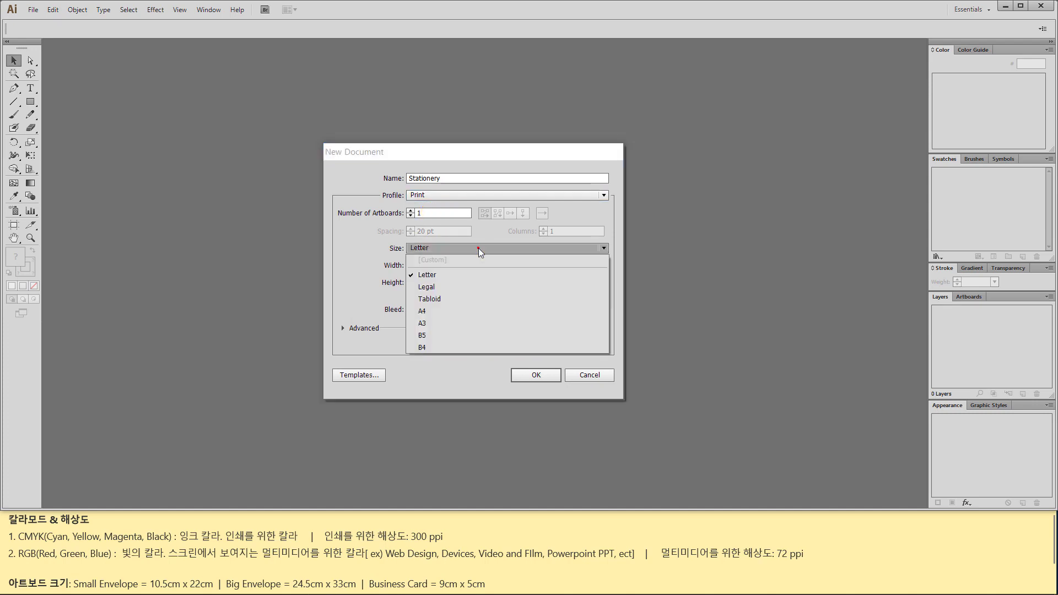
click(468, 312)
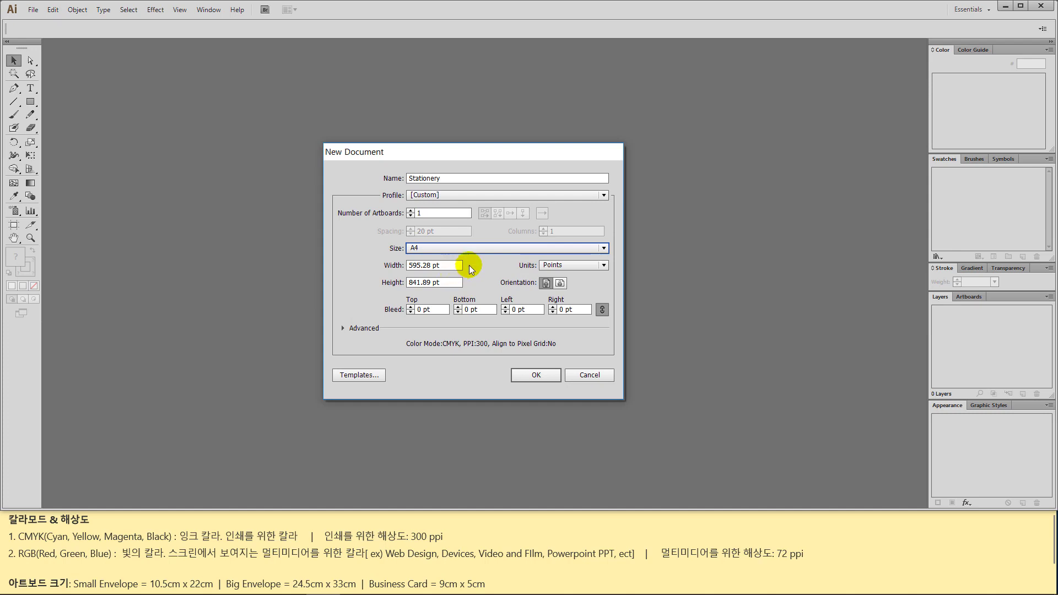
click(570, 265)
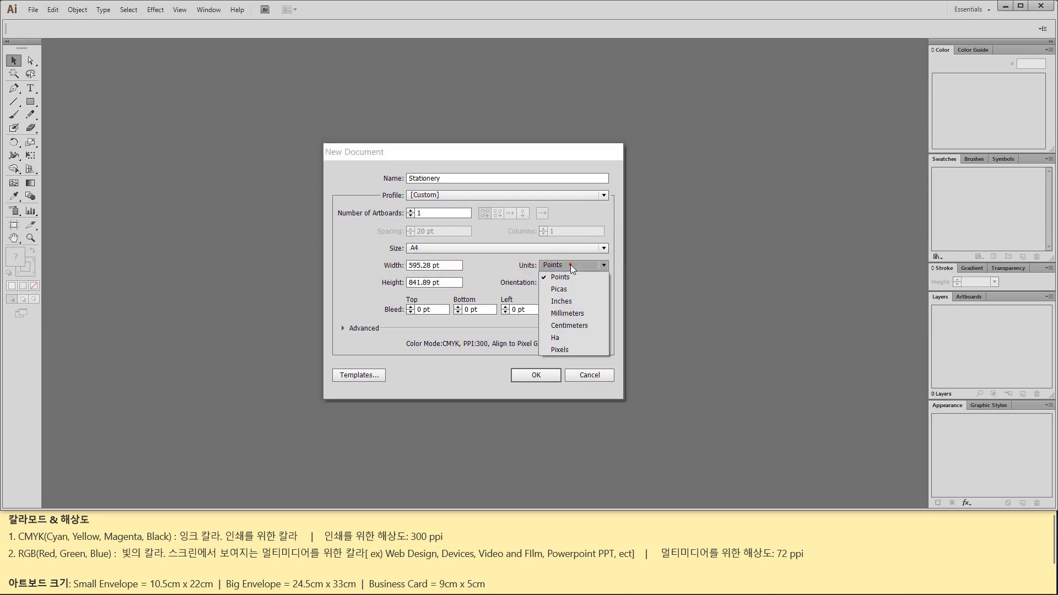
click(592, 326)
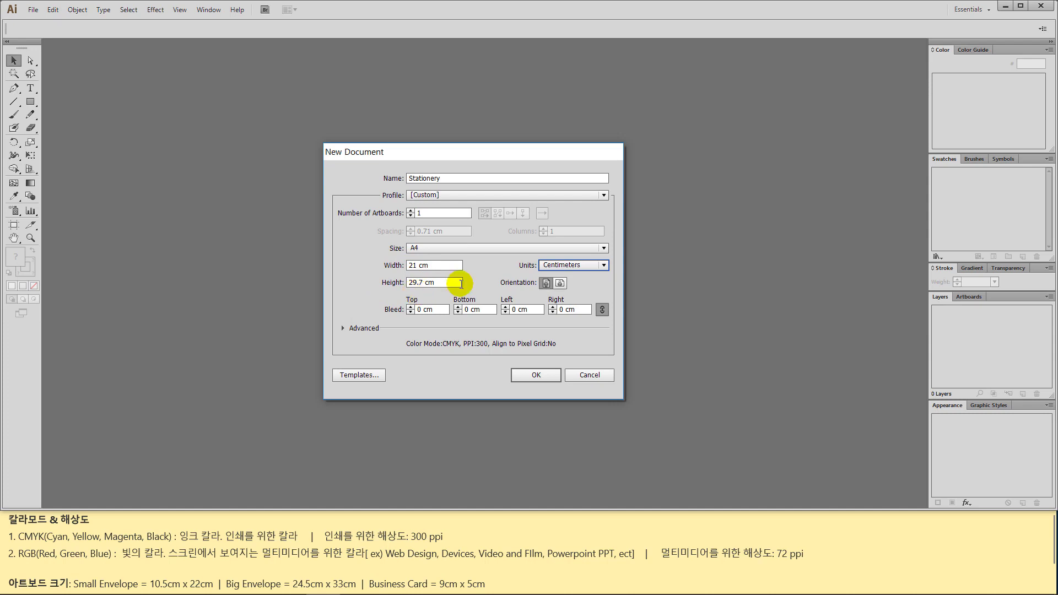
- Try landscape orientation, return to portrait, and create the document with the advanced options expanded
click(560, 284)
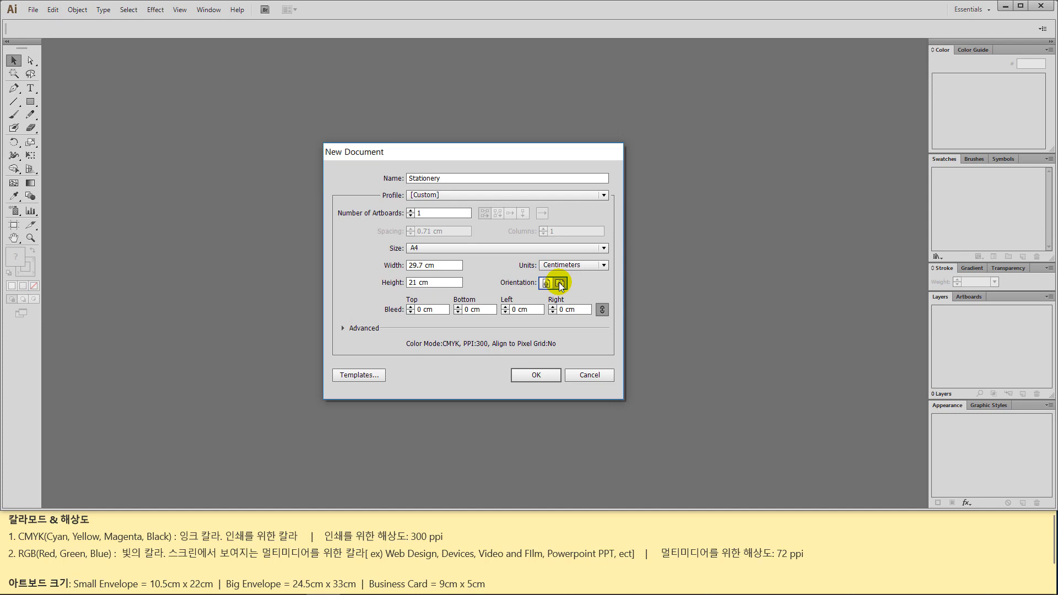
click(548, 283)
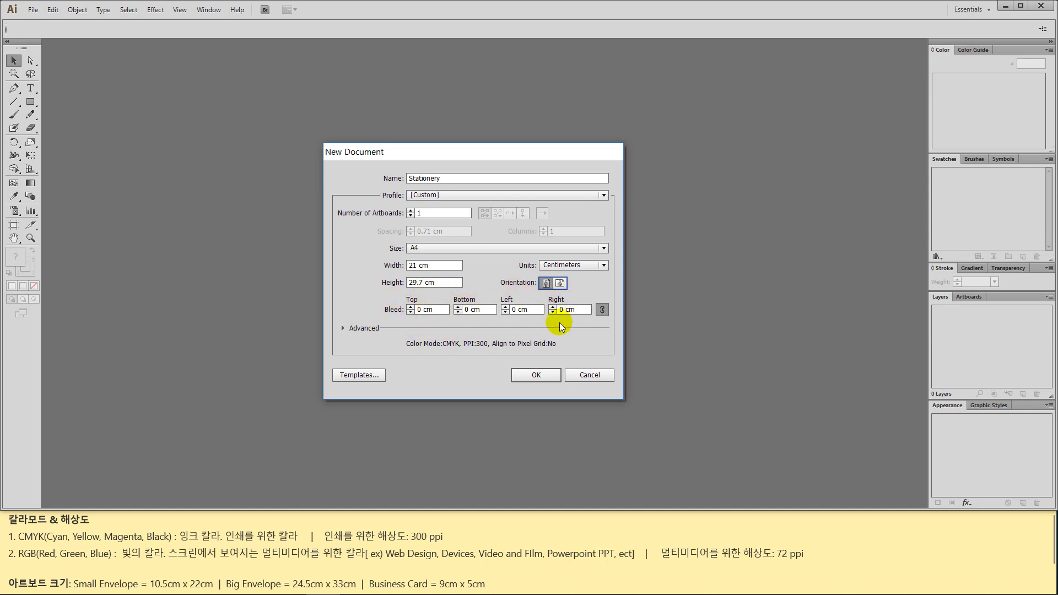
click(342, 328)
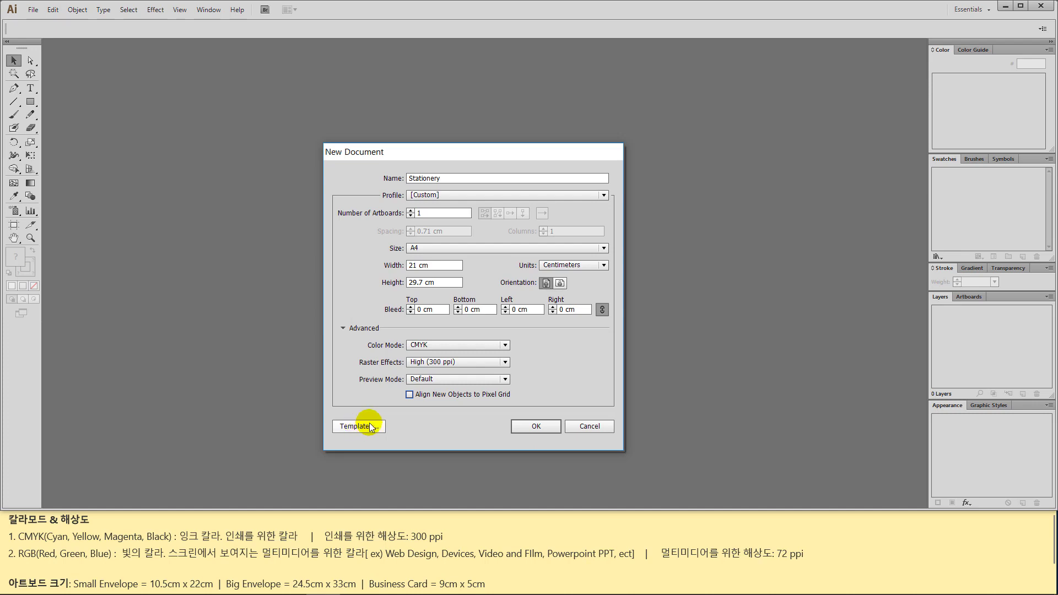
click(544, 427)
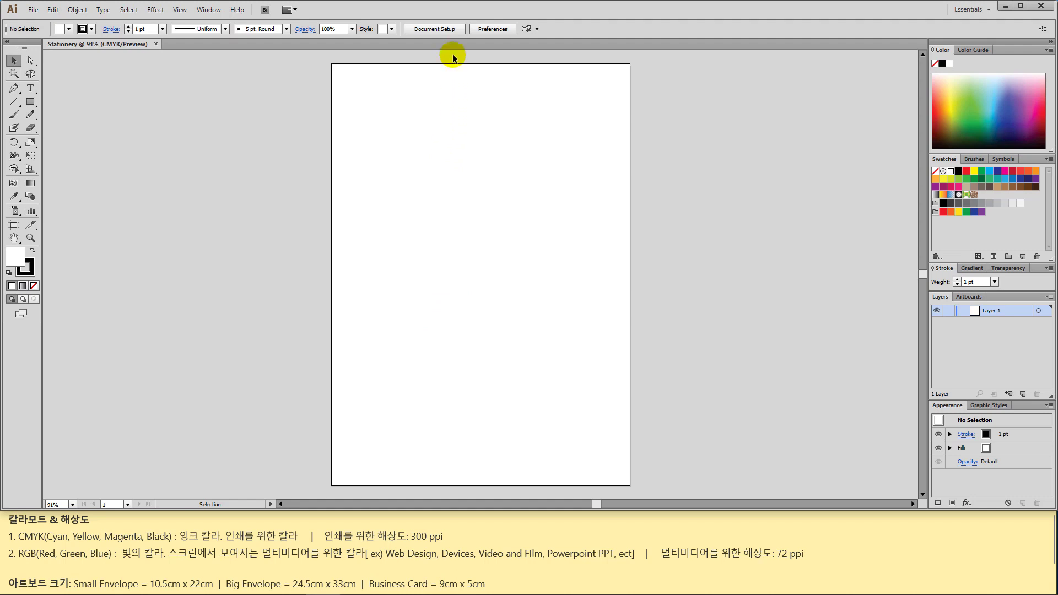
- Go into artboard editing from the Document Setup of the Stationery document
click(440, 28)
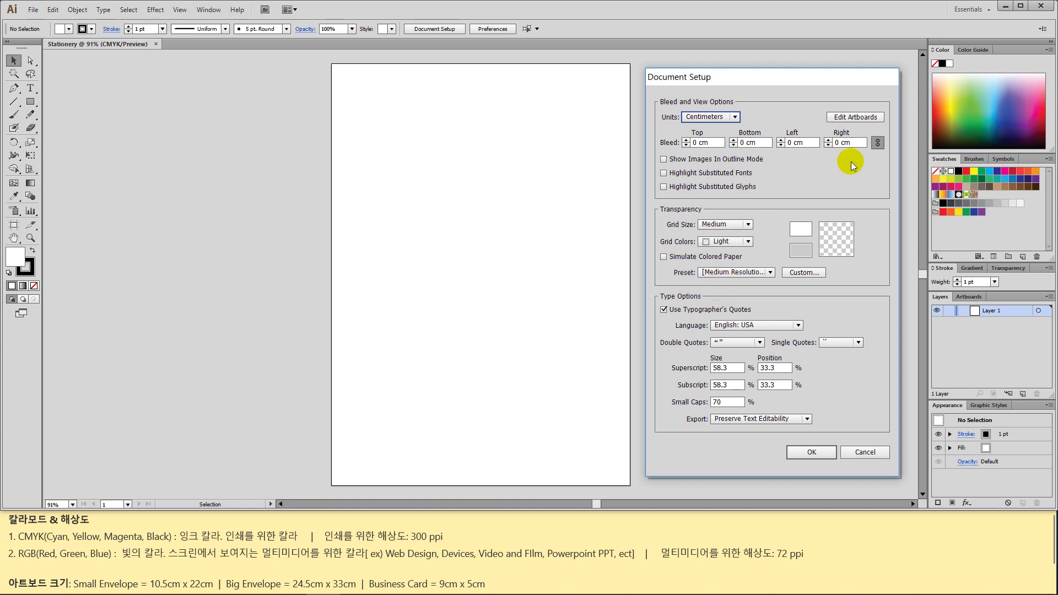
click(856, 117)
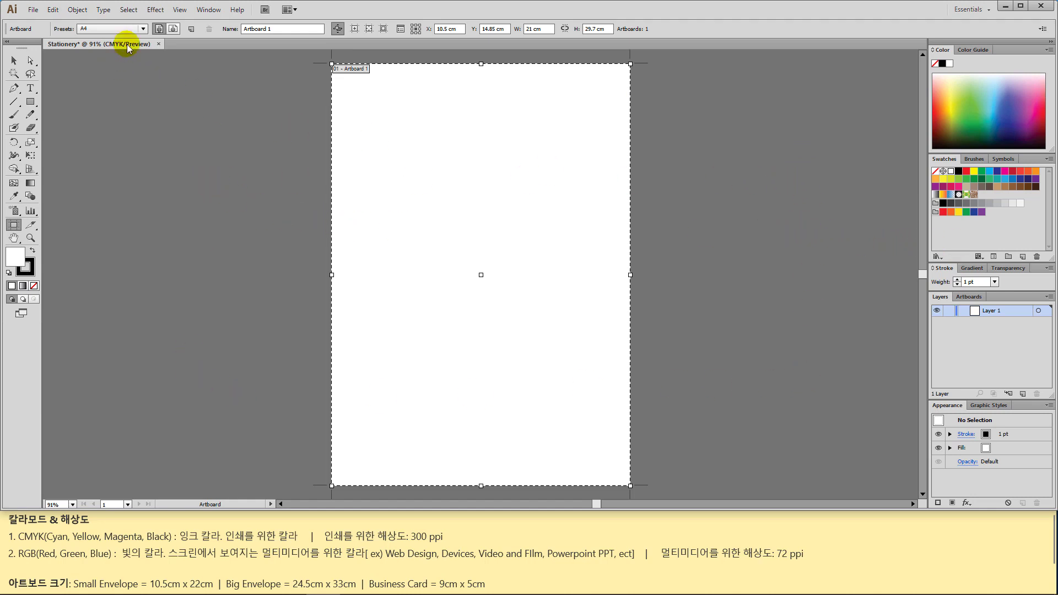
- Try the A3 size preset on the document's only artboard
click(143, 28)
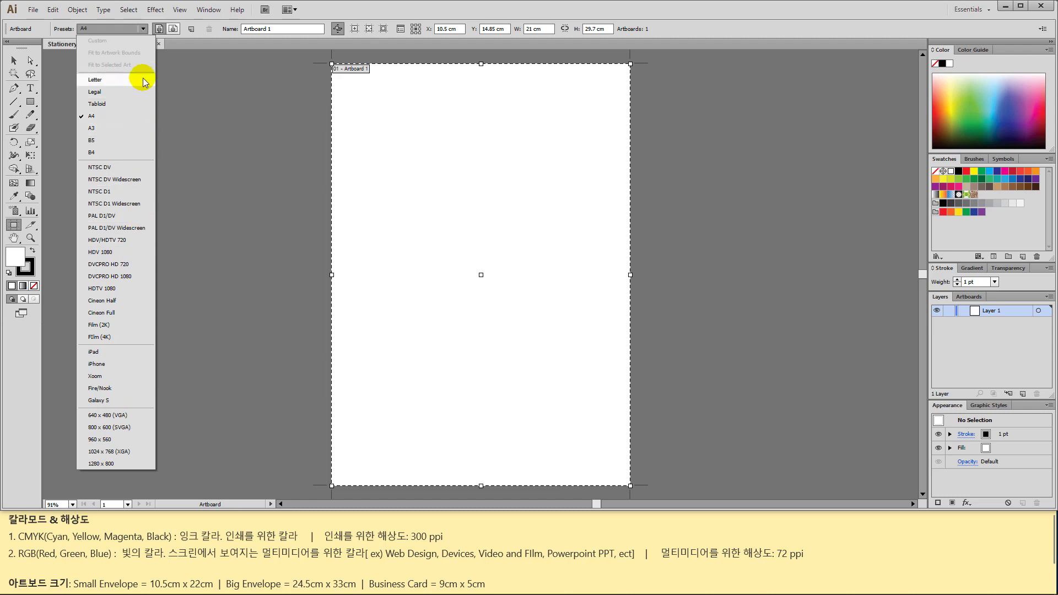
click(148, 129)
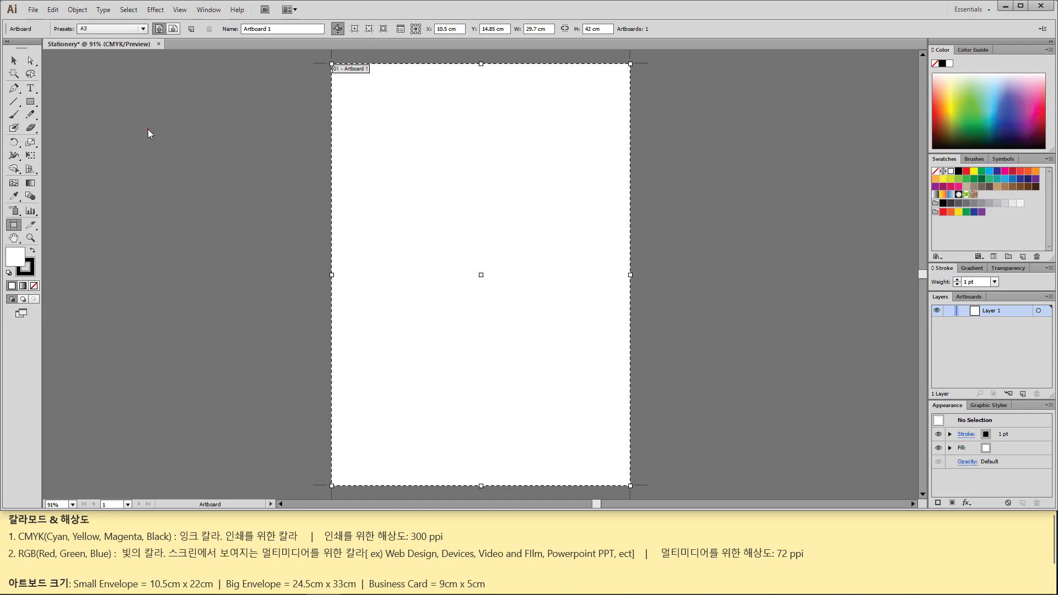
scroll(502, 217, up, 2)
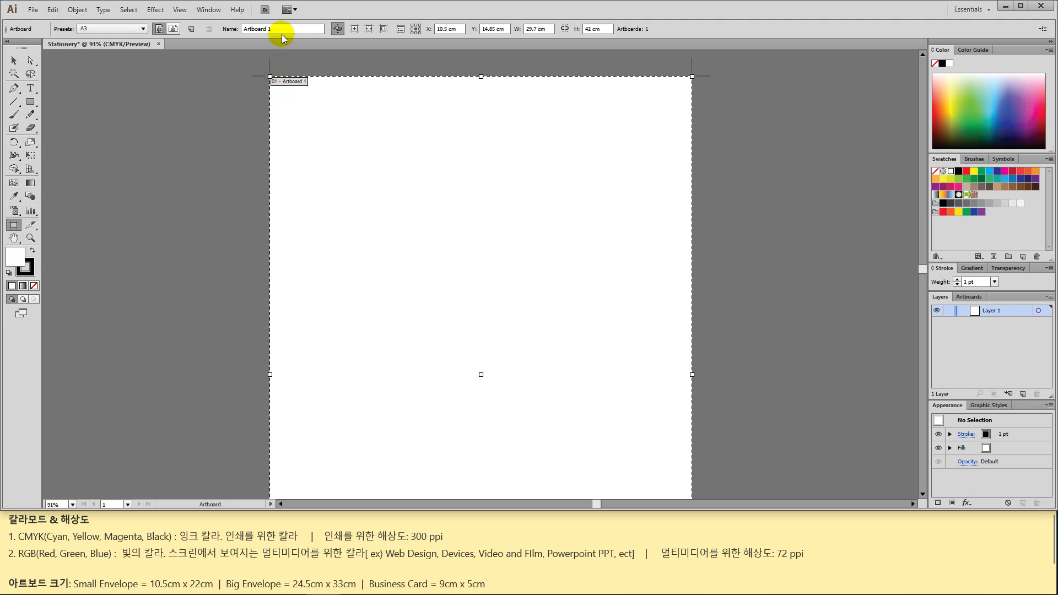
- Rename the artboard as Letterhead and leave artboard editing
drag(282, 30, 230, 31)
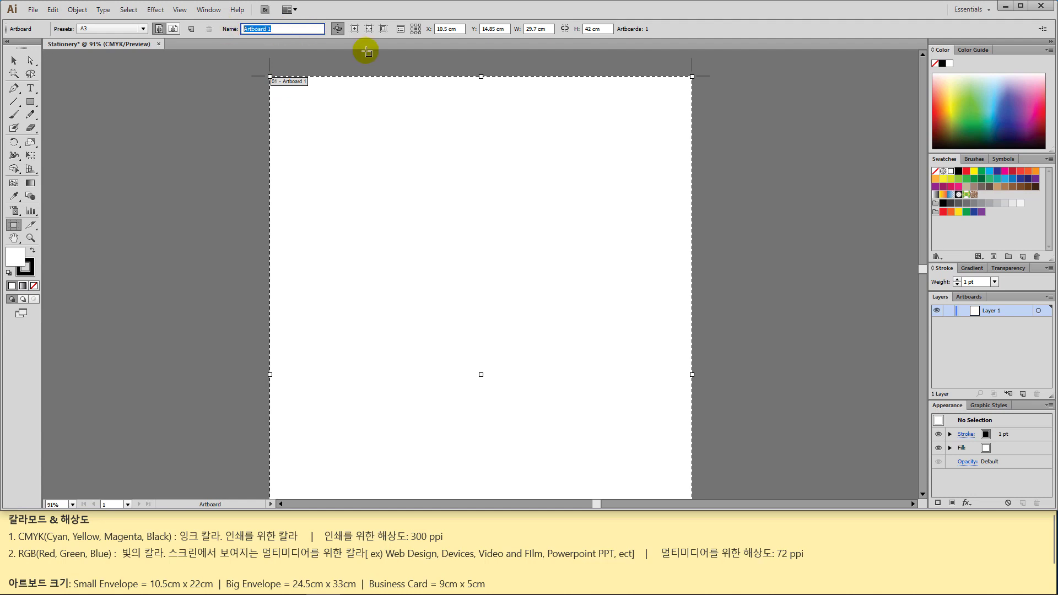
text(Lett)
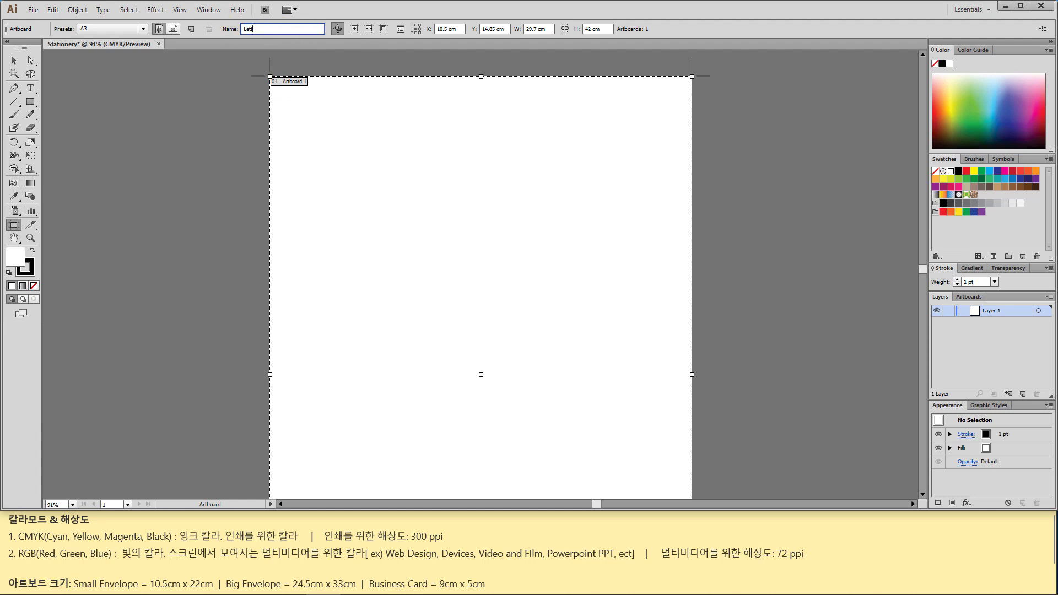
text(erhead)
key(Return)
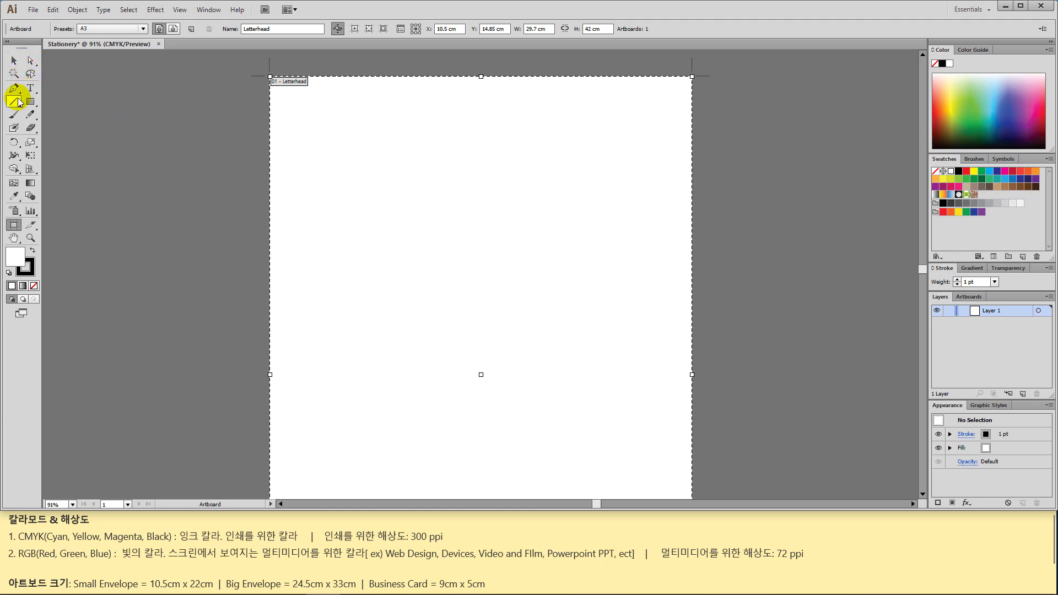
click(13, 60)
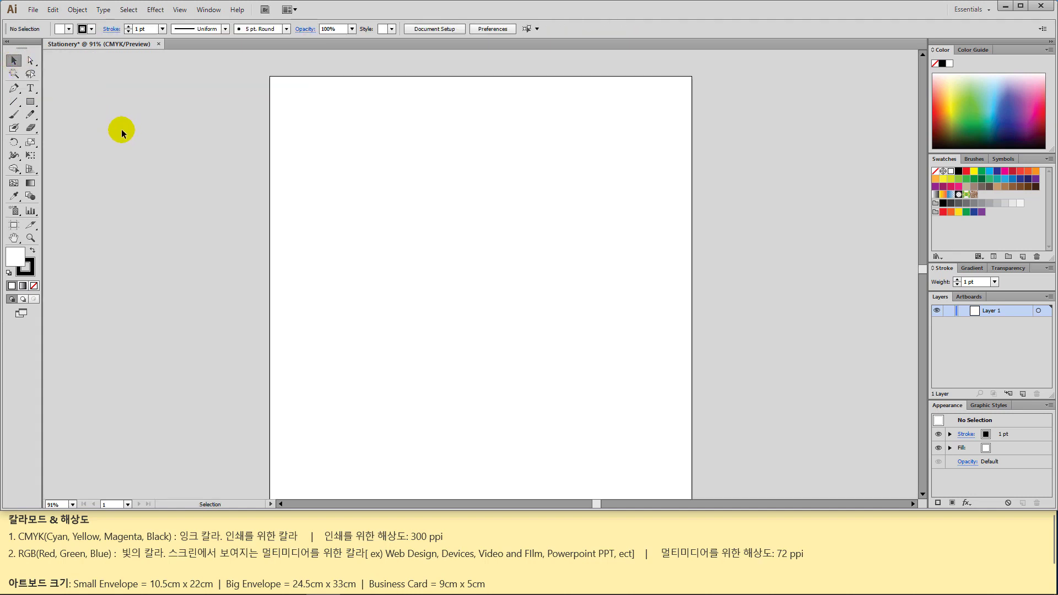
key(ctrl+minus)
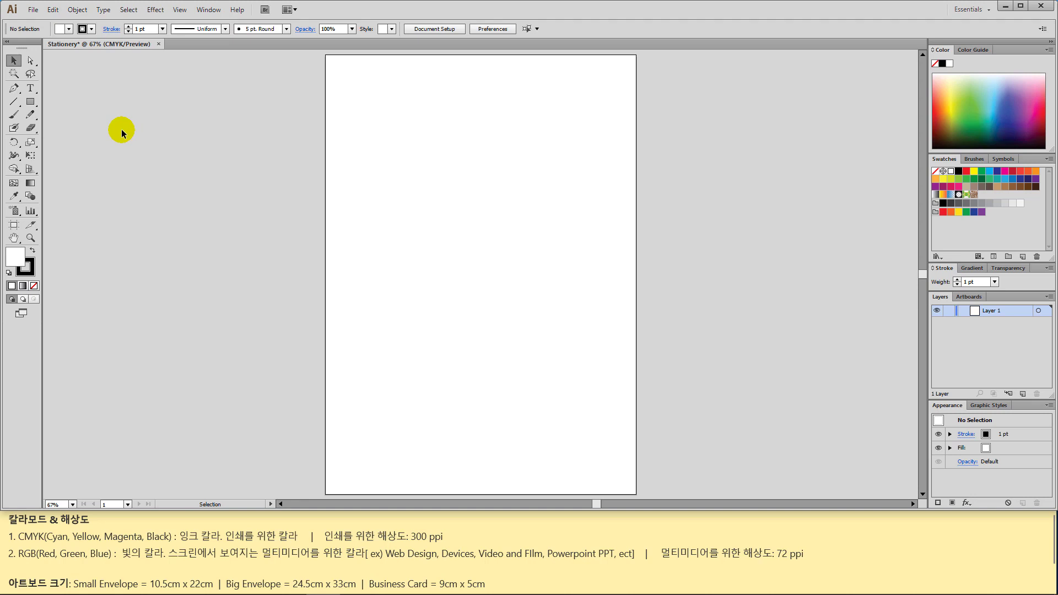
- Resume artboard editing and set the Letterhead artboard to the A4 size preset
click(13, 226)
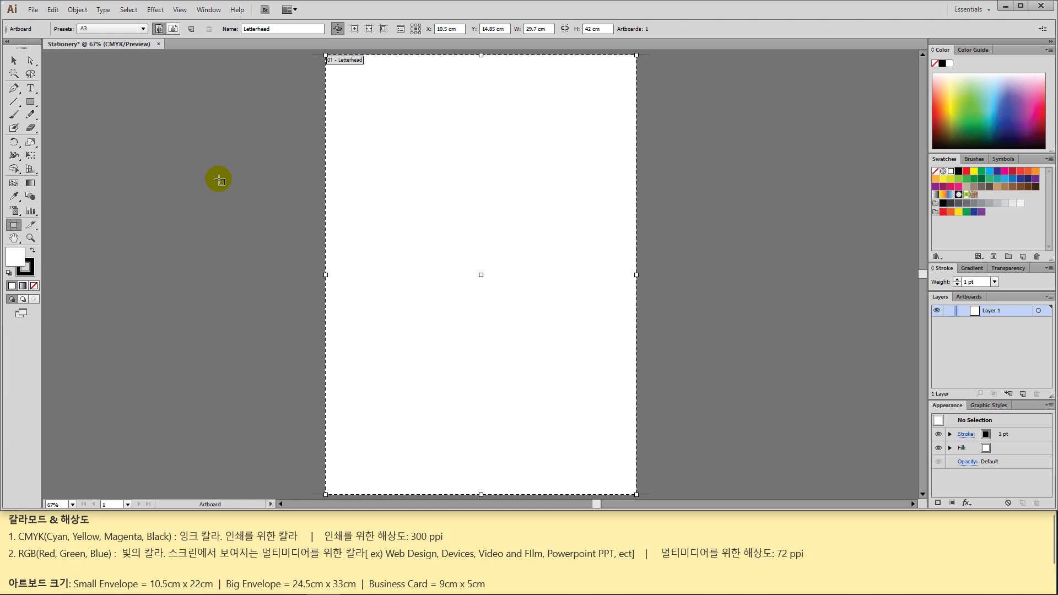
click(143, 28)
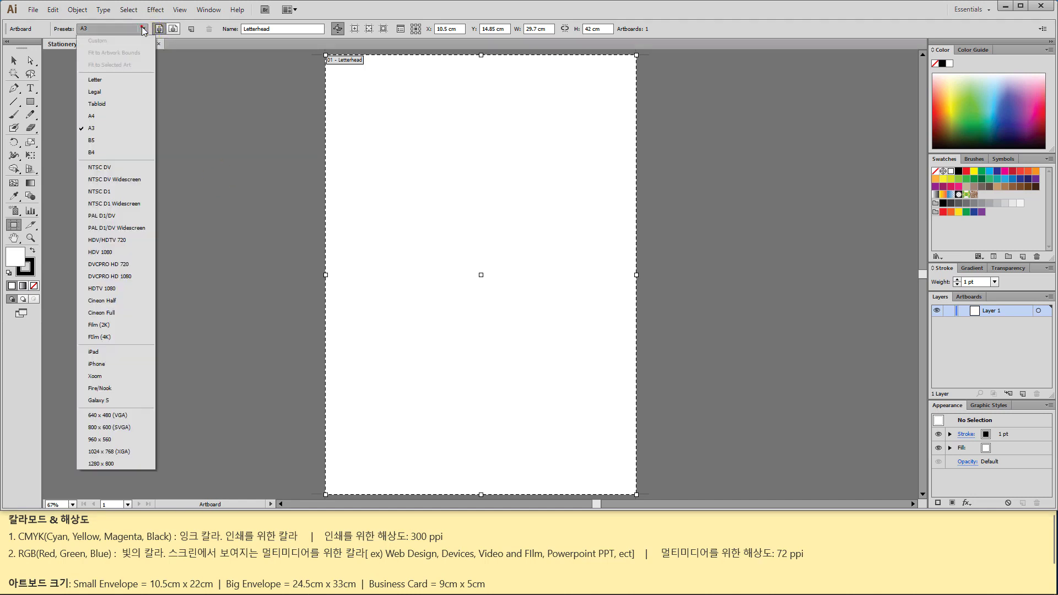
click(117, 115)
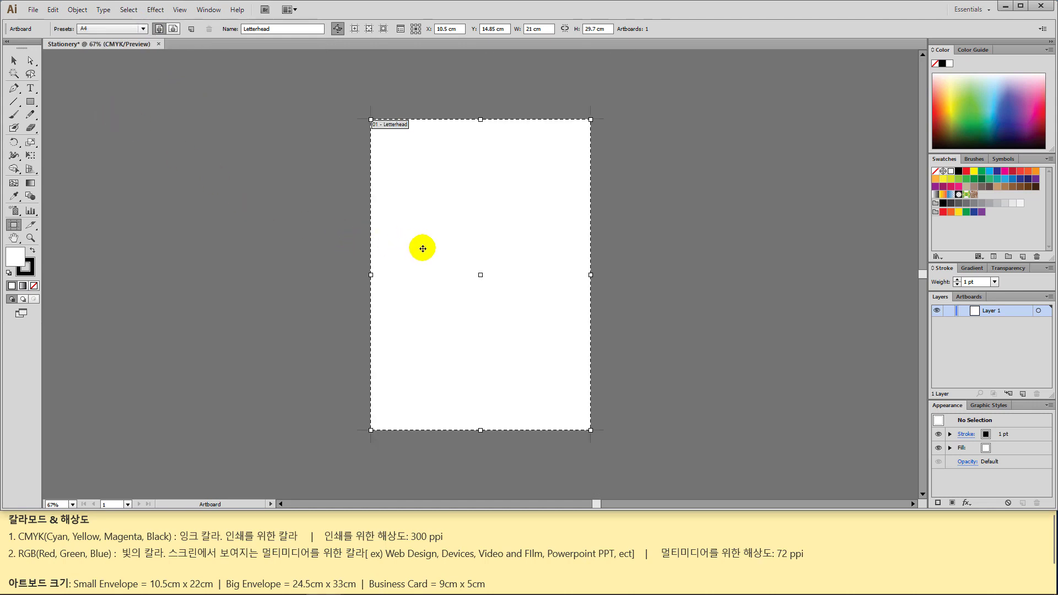
- Add a second A4 artboard to the right of Letterhead, with their top edges roughly level
key(space)
drag(467, 252, 175, 212)
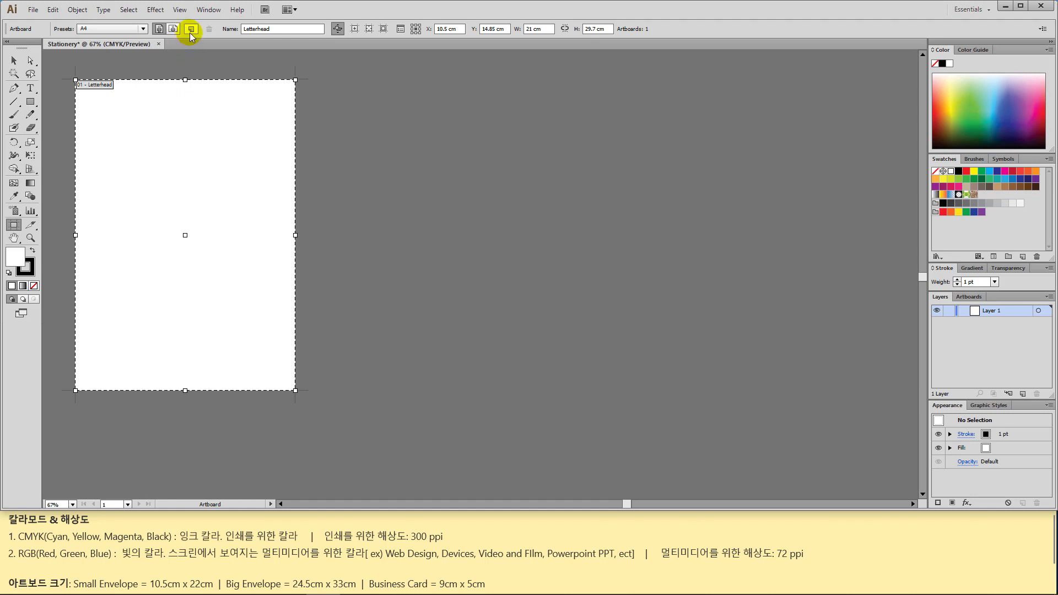
click(189, 31)
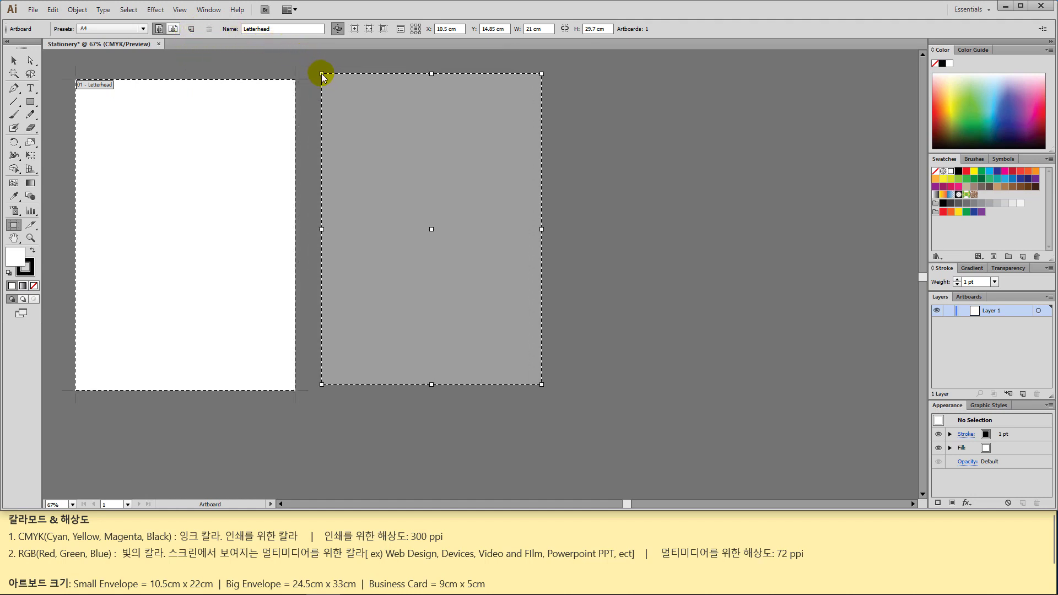
click(317, 80)
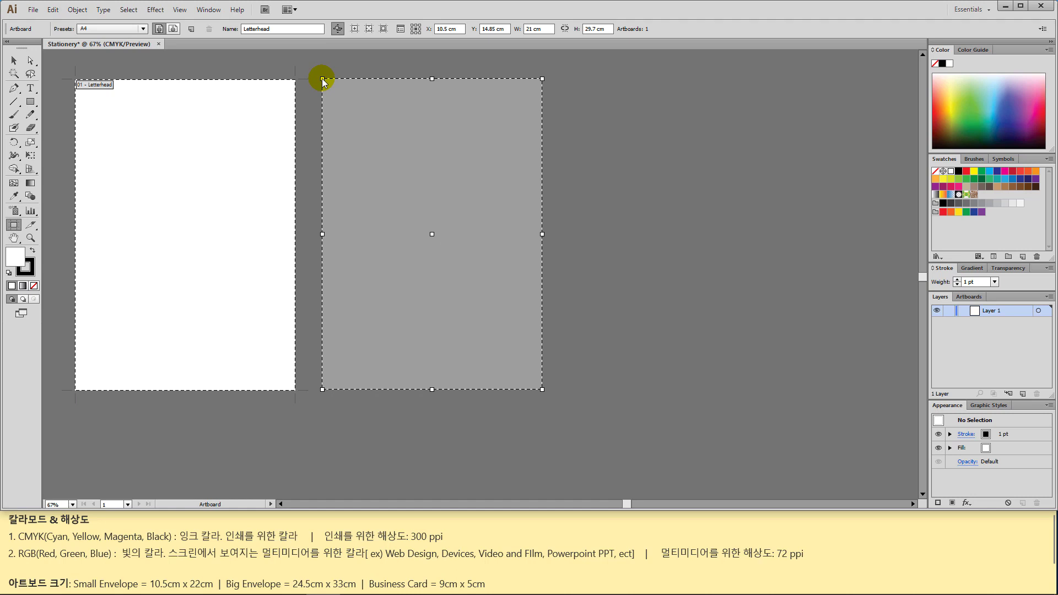
click(324, 83)
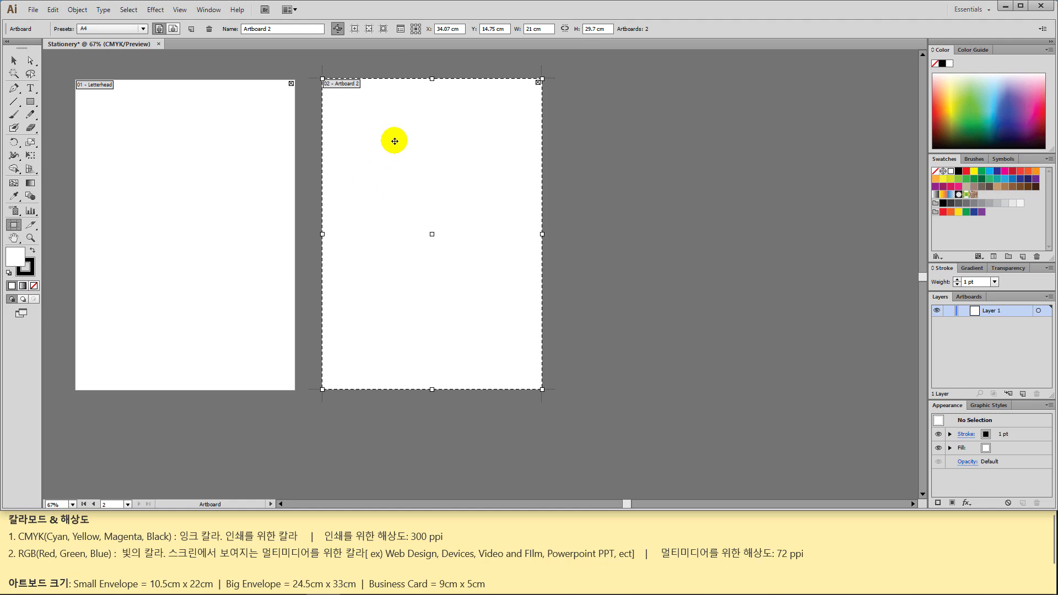
- Rename the second artboard as Small Envelope
click(283, 29)
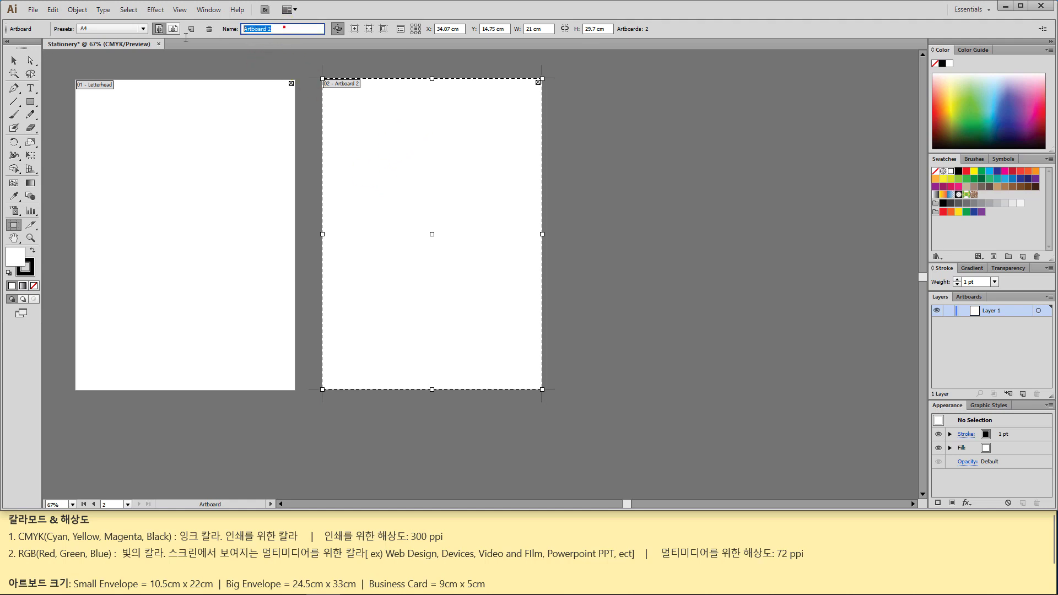
text(Small)
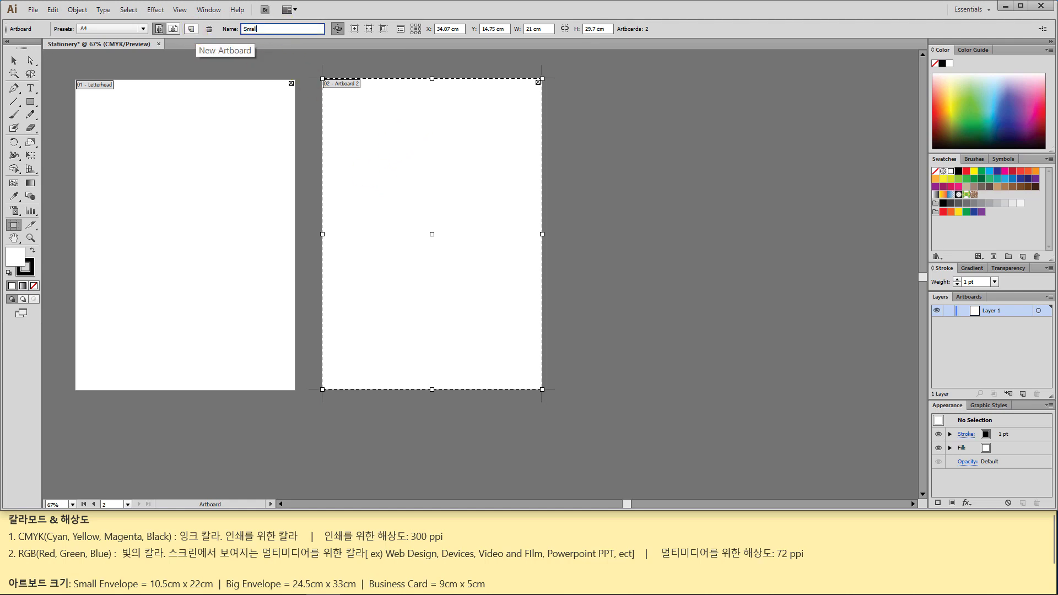
text( Envelope)
key(Return)
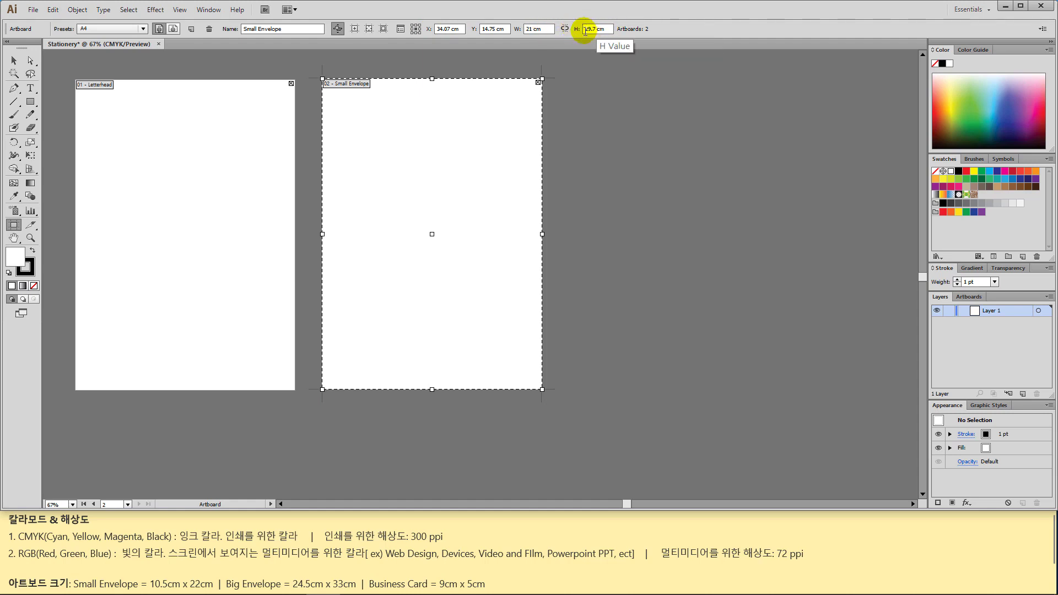
- Set the Small Envelope artboard to 22 cm wide and 10.5 cm high, and move it up level with Letterhead's top edge
click(547, 29)
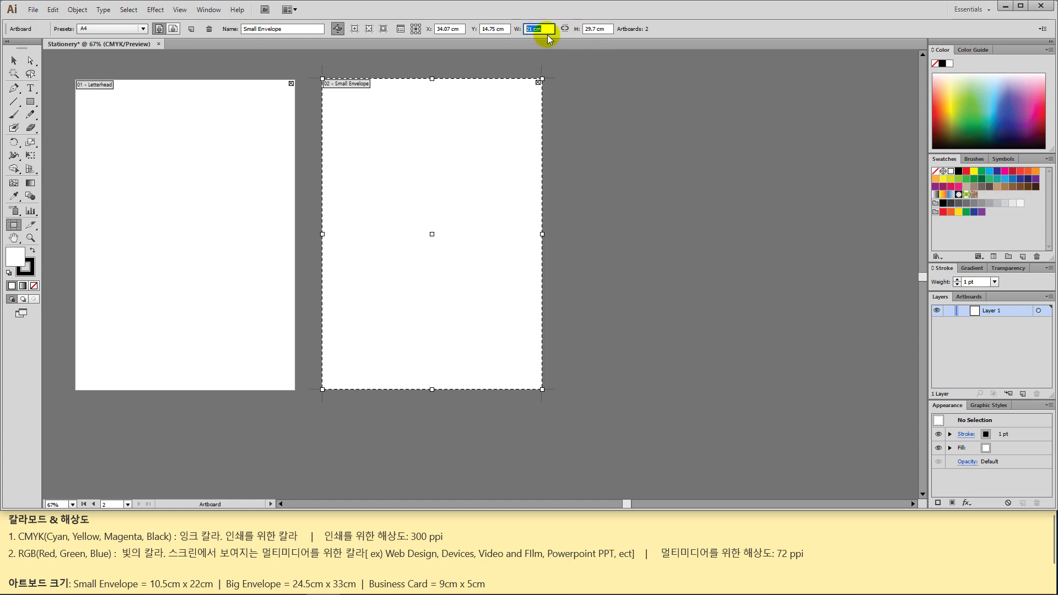
text(22)
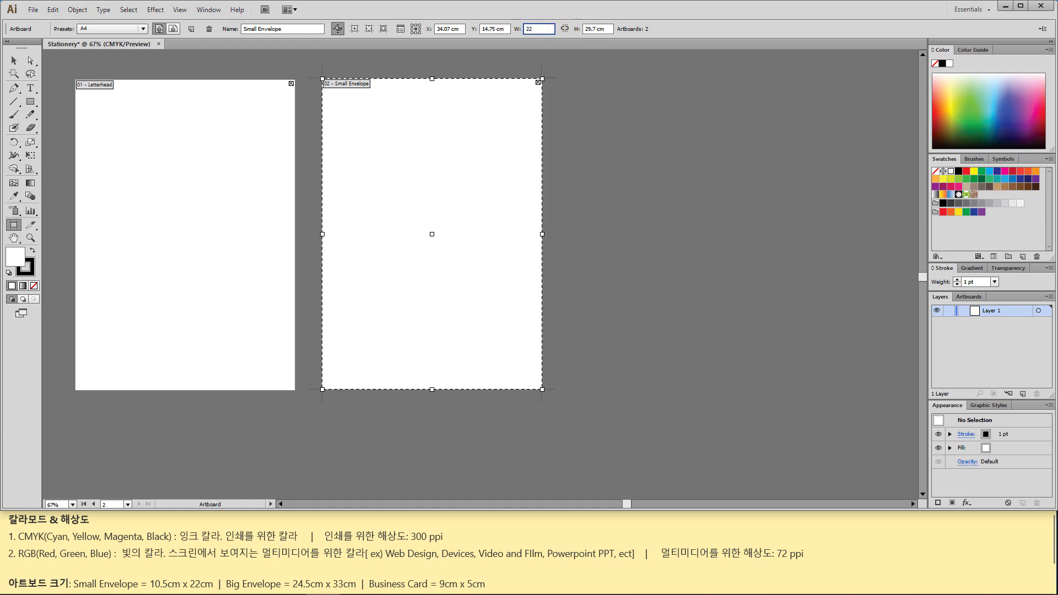
click(598, 29)
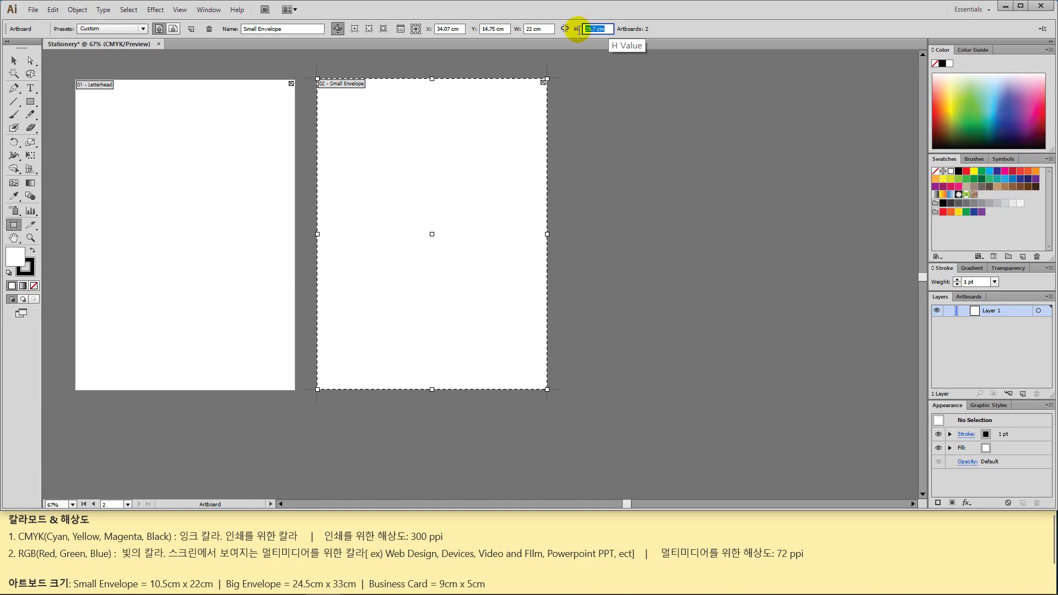
text(10.5)
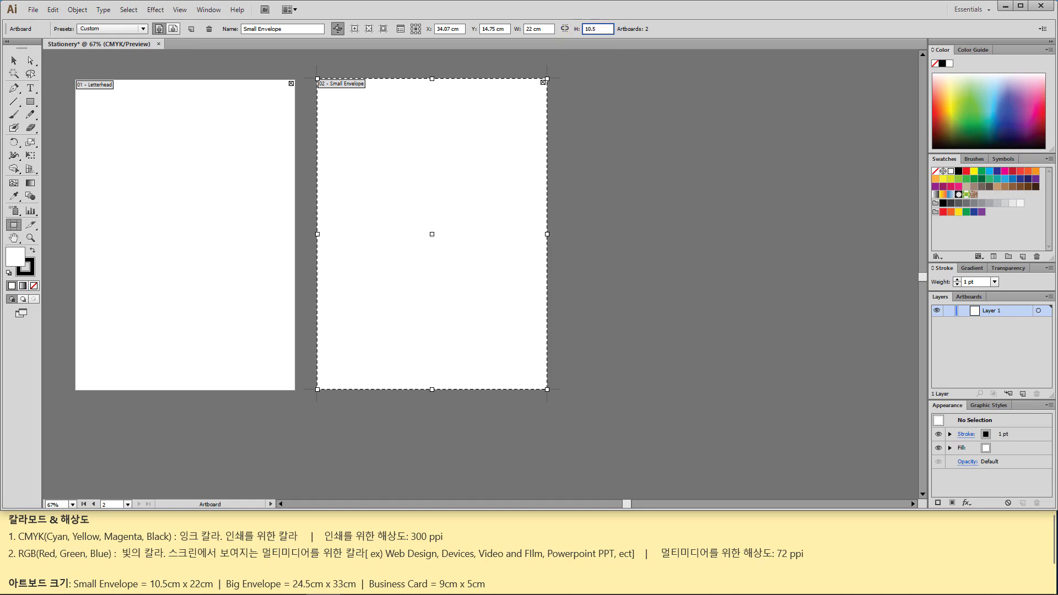
key(Return)
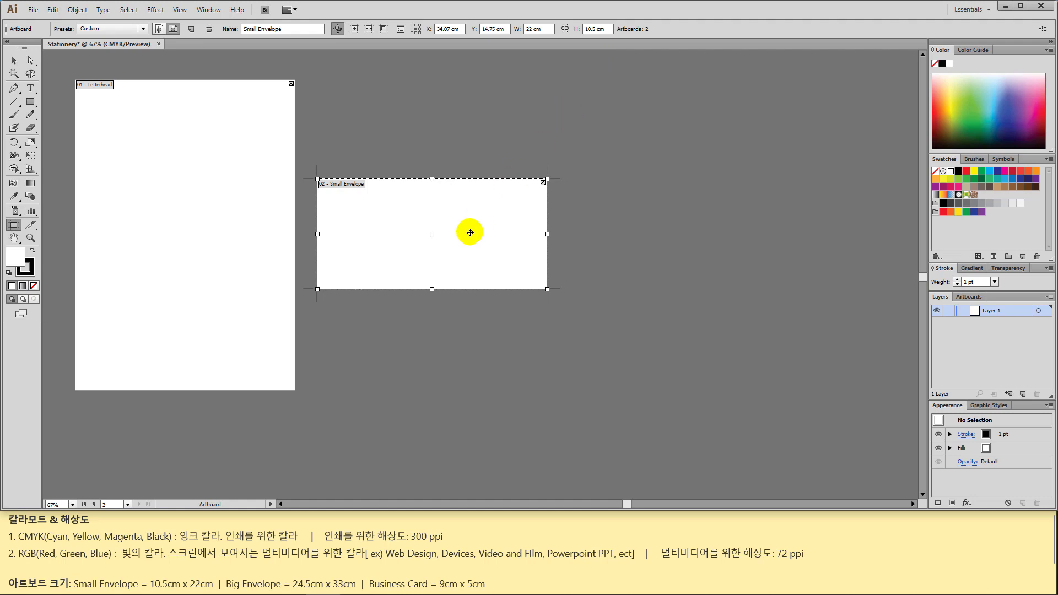
drag(461, 246, 452, 152)
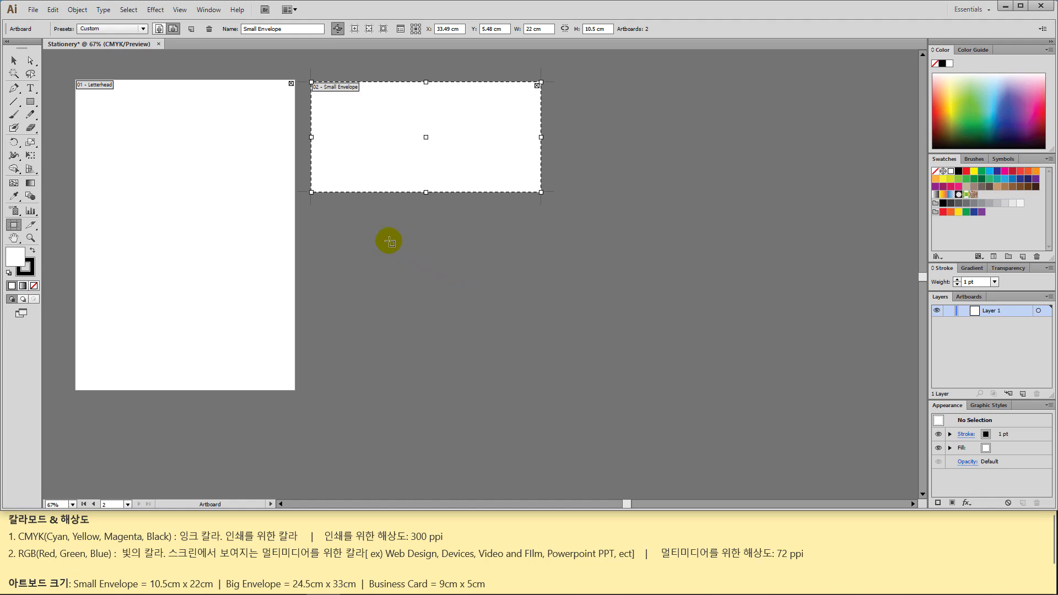
- Add a third artboard to the right of Small Envelope and set it to 33 cm wide and 24.5 cm high
click(192, 30)
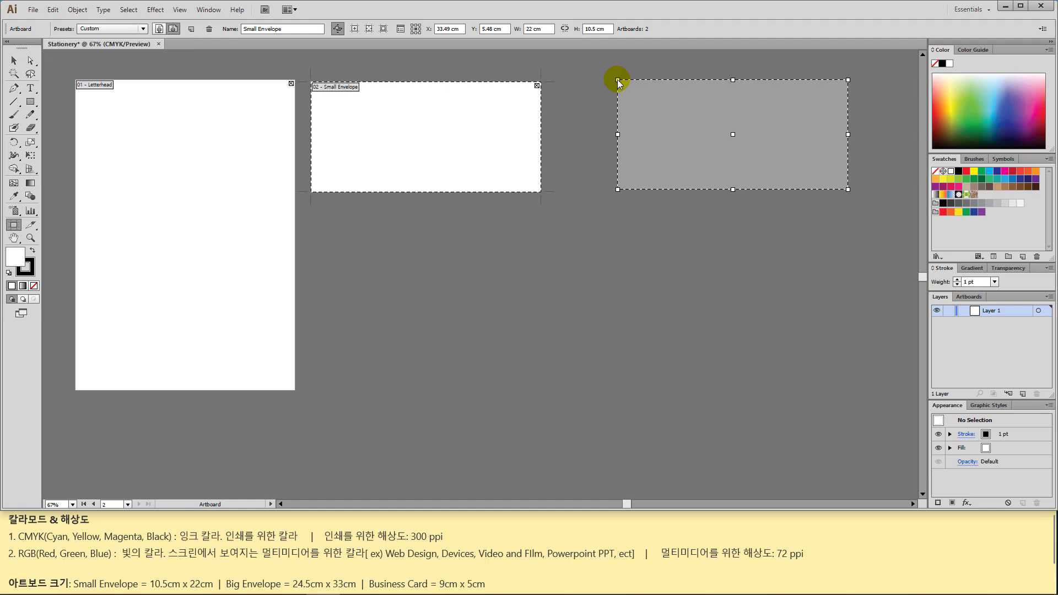
click(618, 80)
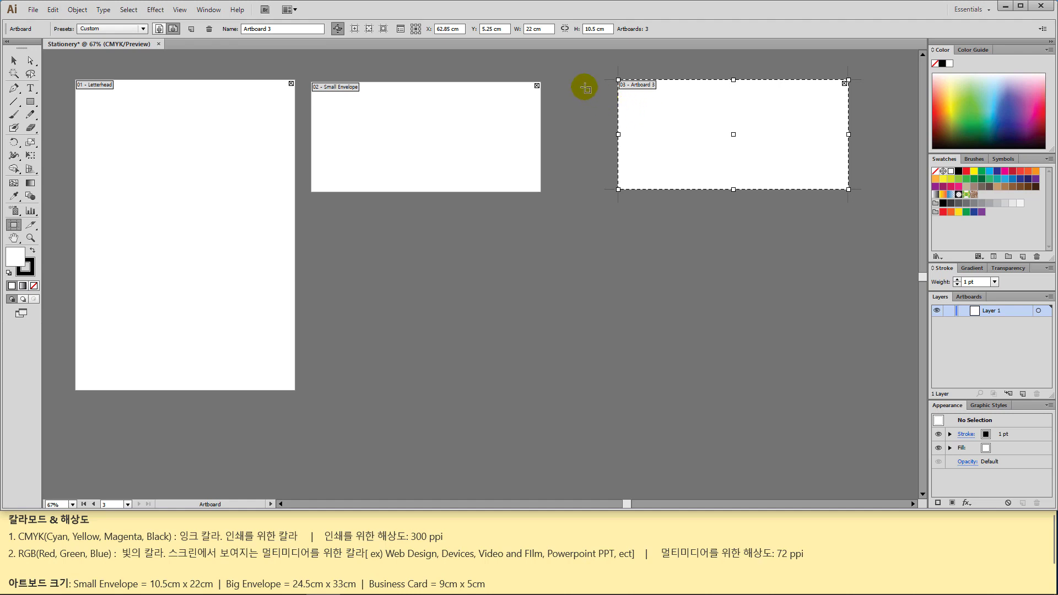
double_click(547, 28)
text(33)
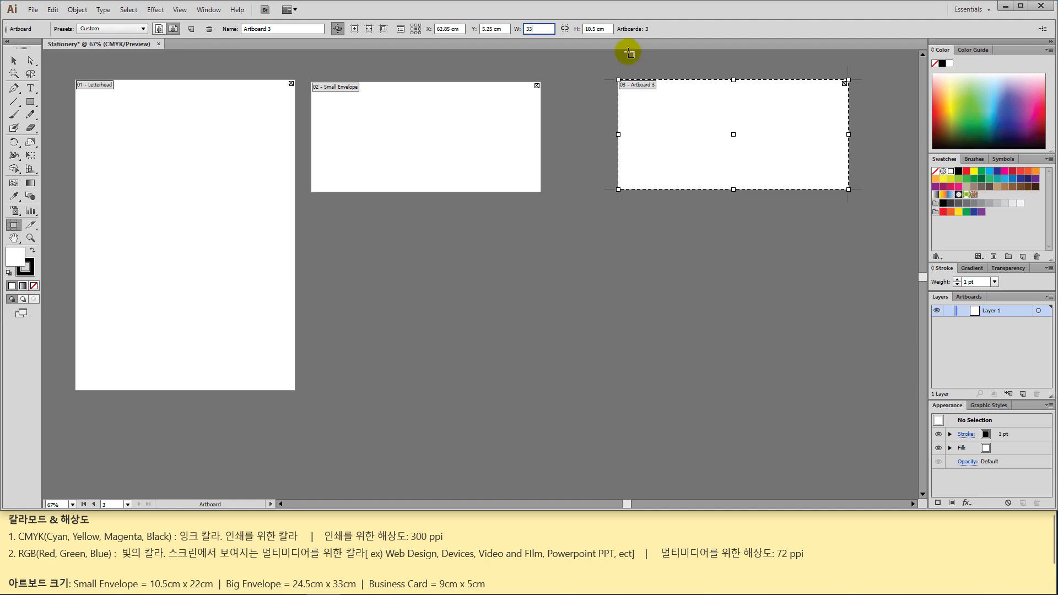
key(Tab)
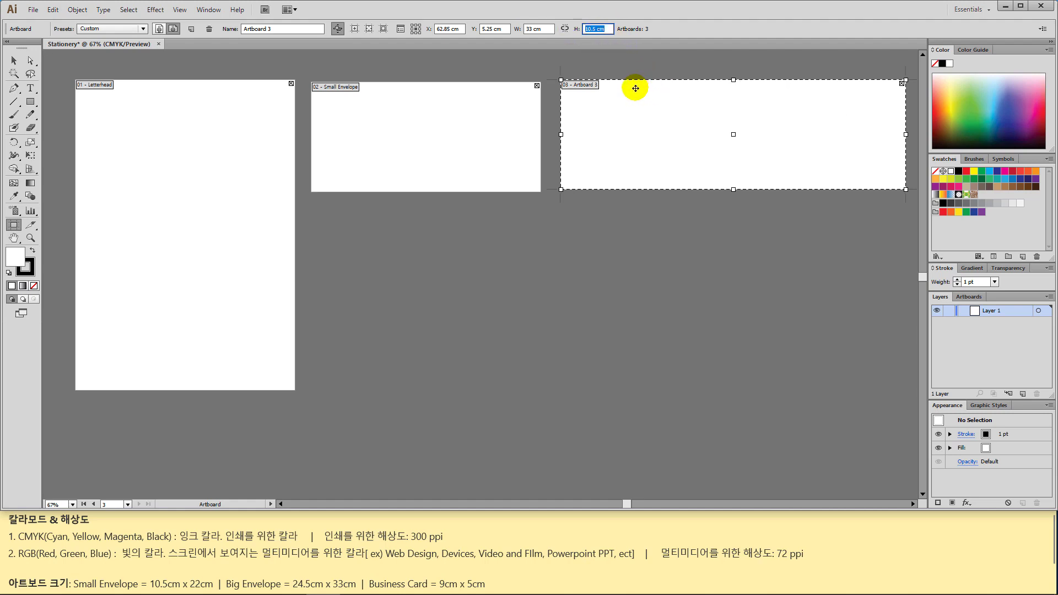
text(24.5)
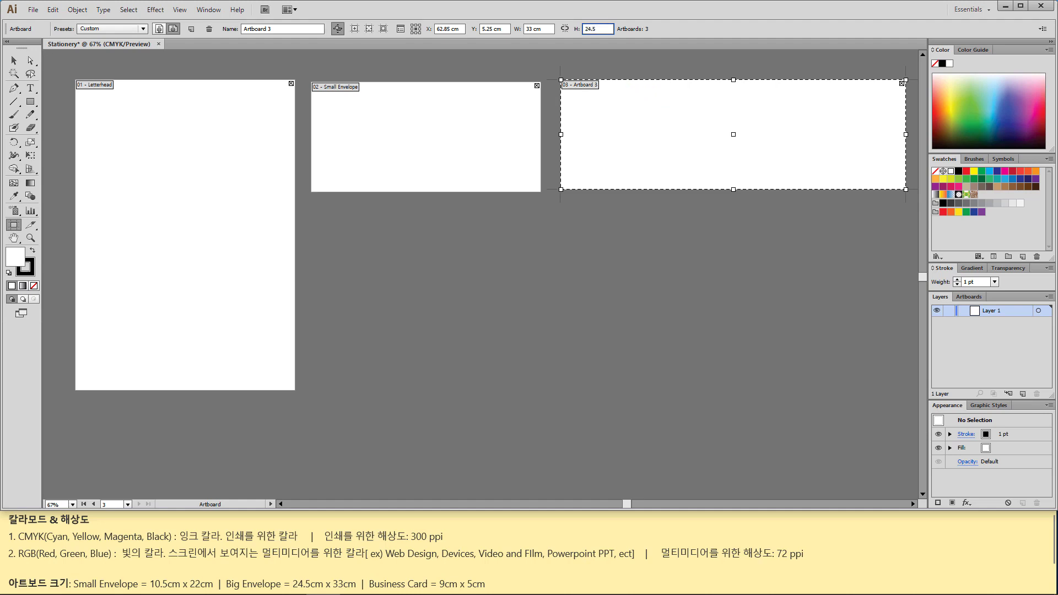
key(Return)
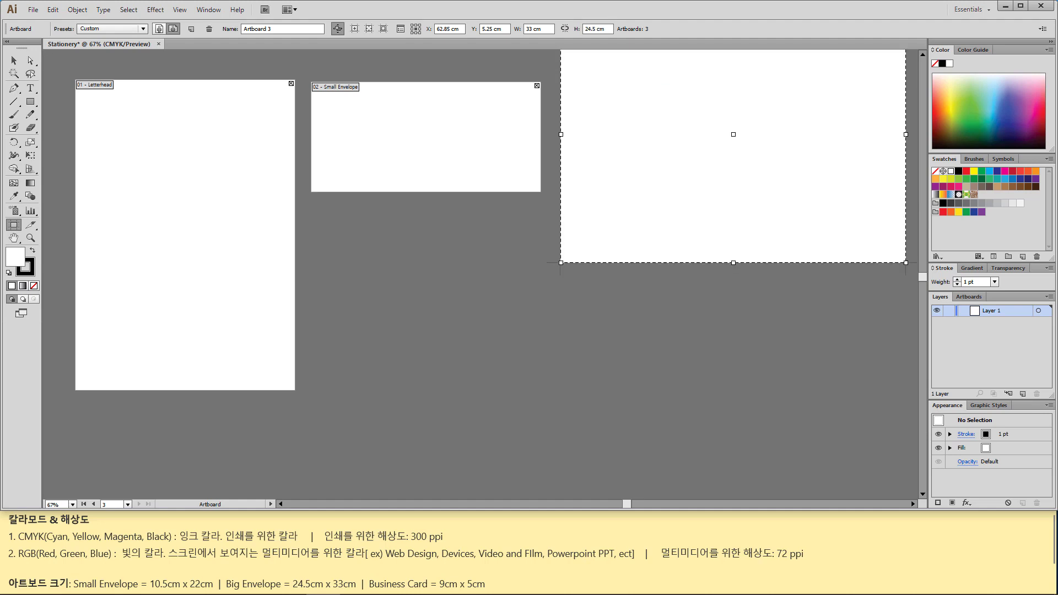
- Move the third artboard down level with Small Envelope's top edge and rename it as Big Envelope
drag(647, 140, 647, 215)
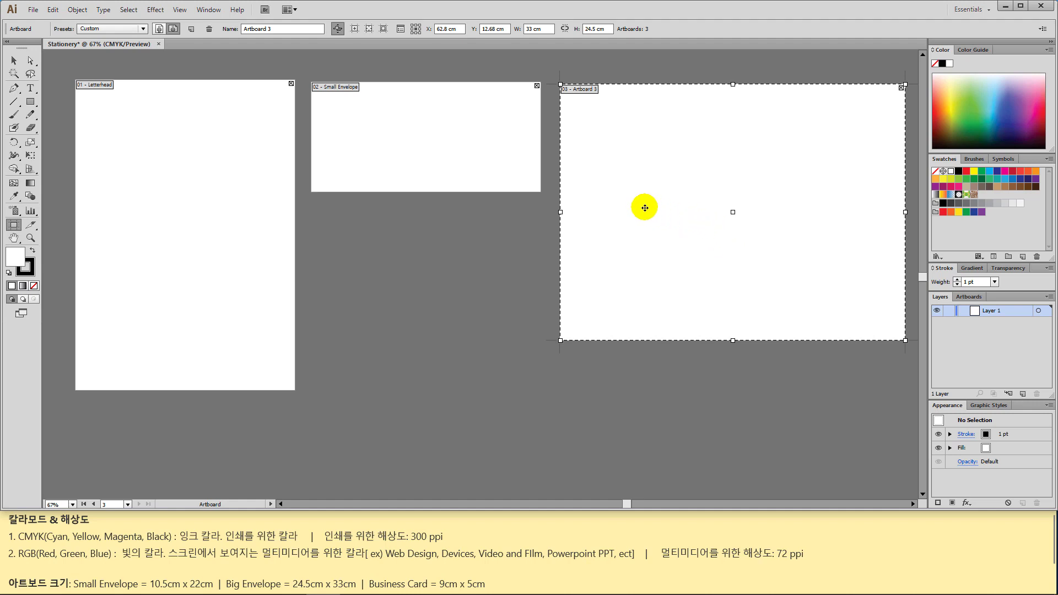
click(279, 29)
text(Big Envelope)
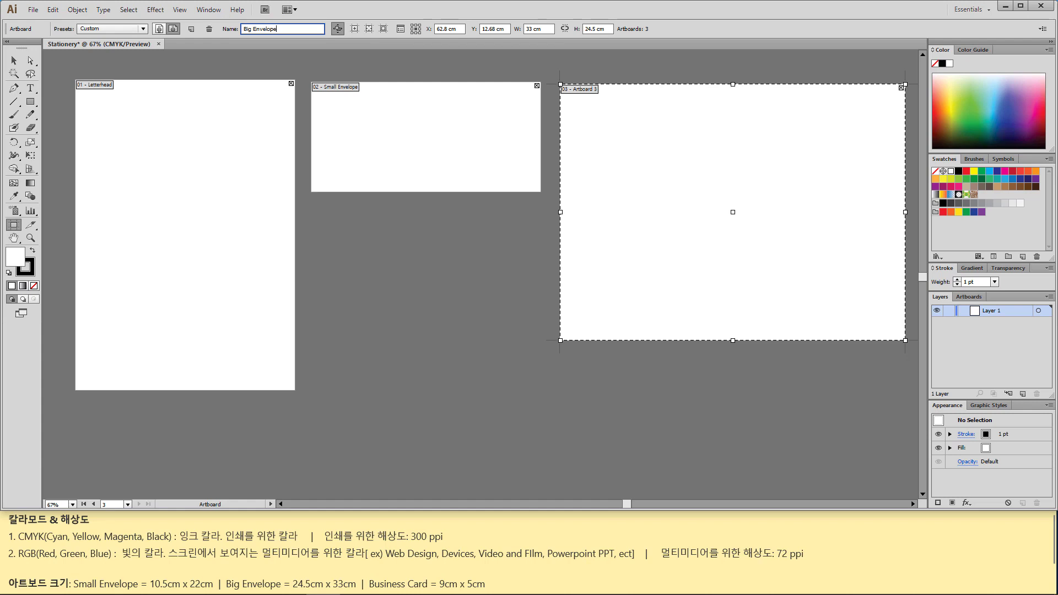
key(Return)
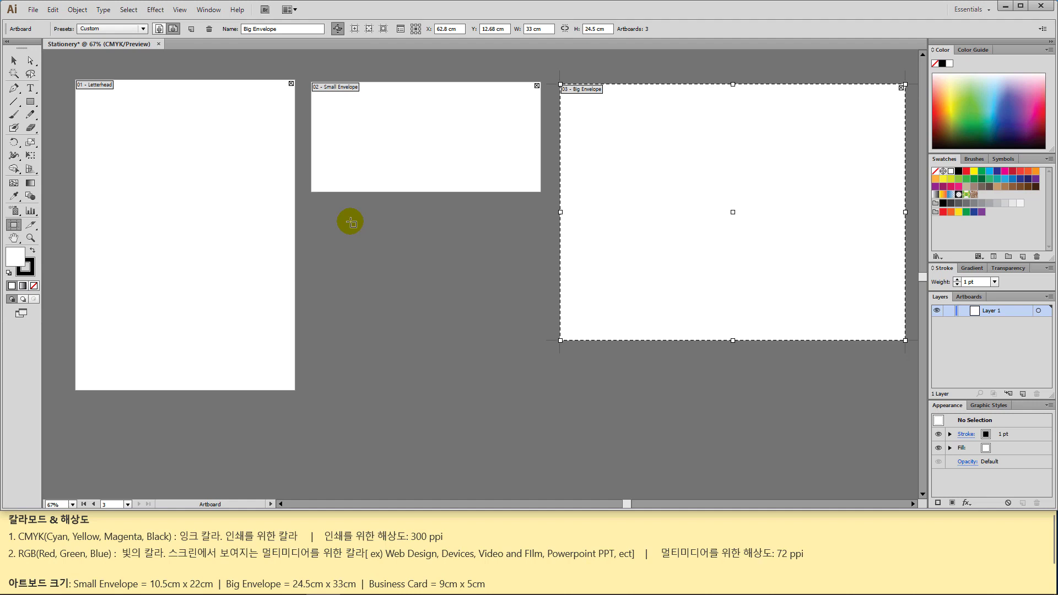
- Add a fourth artboard below Small Envelope and set it to 9 cm wide and 5 cm high
drag(351, 223, 502, 282)
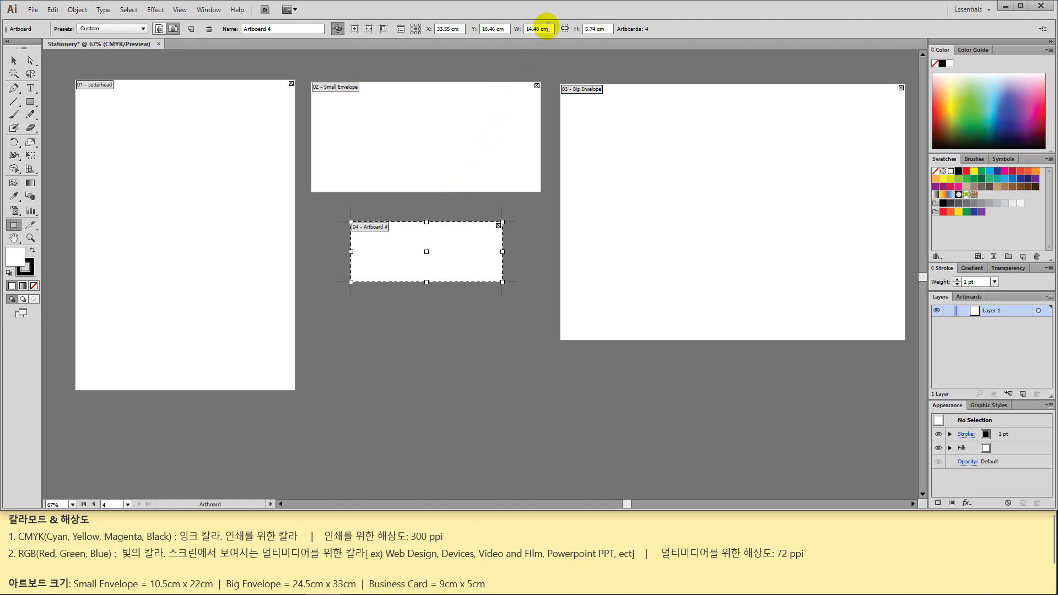
drag(551, 29, 506, 26)
text(9)
drag(606, 28, 566, 23)
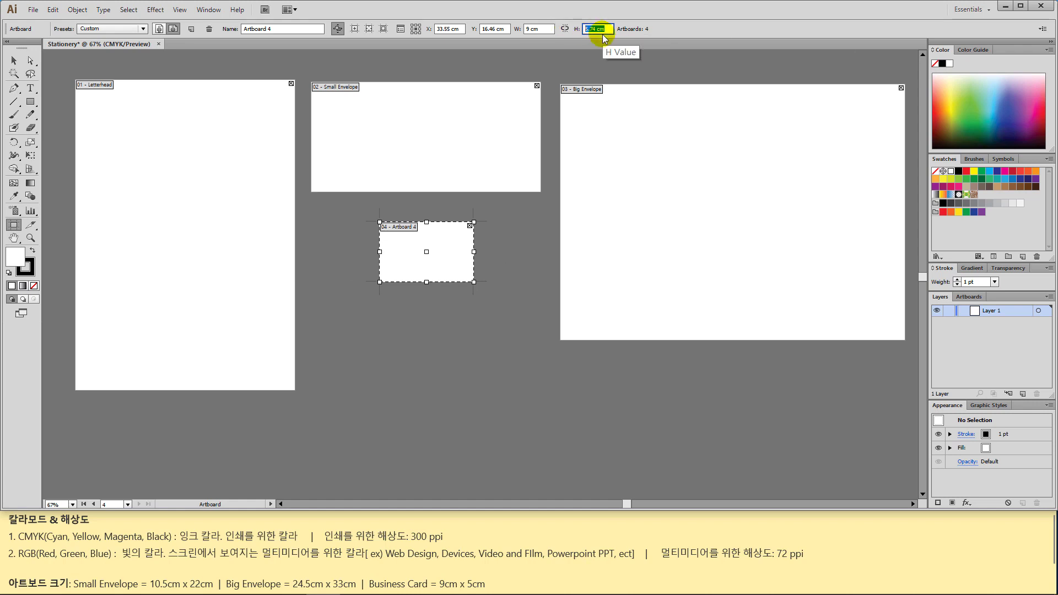
text(5)
key(Return)
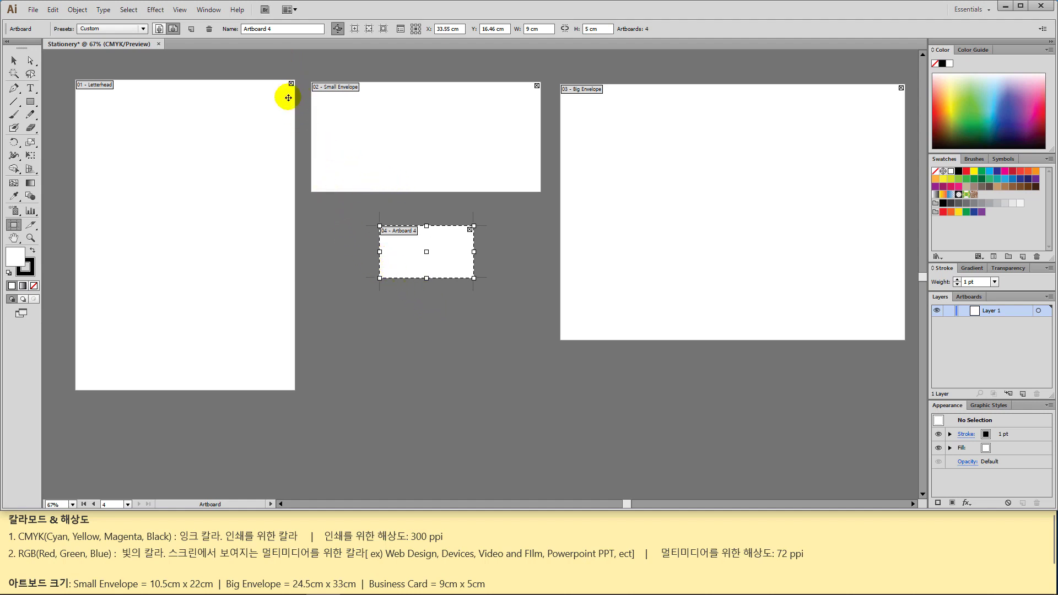
- Rename the fourth artboard as Business Card
click(278, 29)
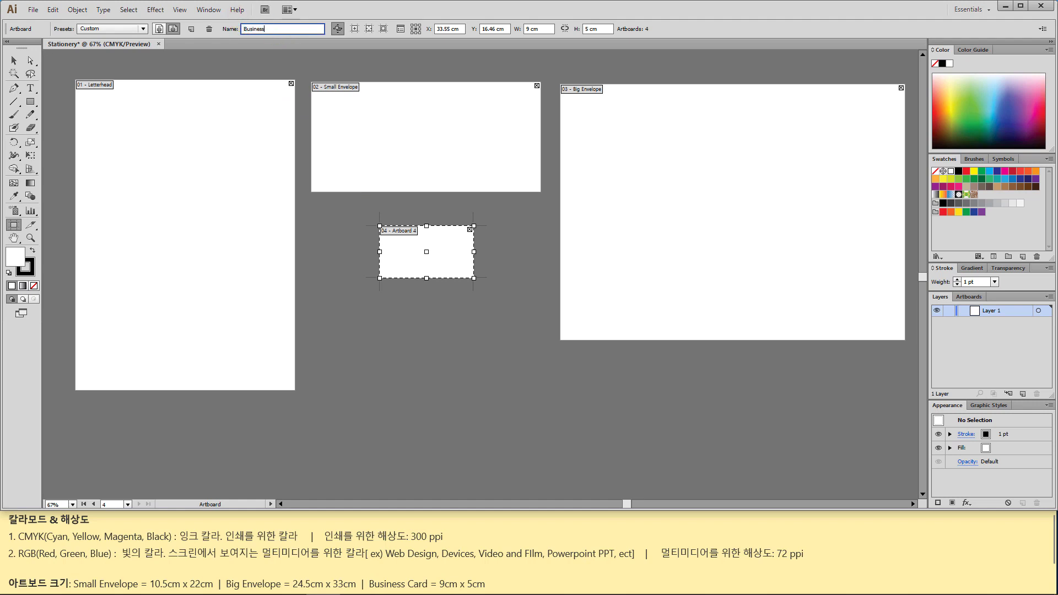
text(Business Card)
key(Return)
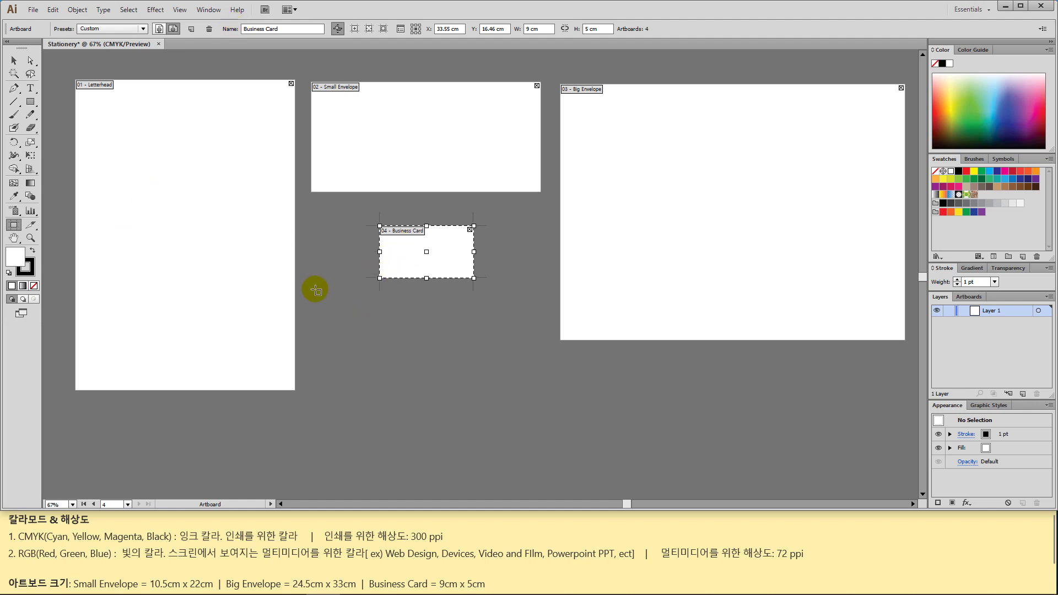
- Draw a fifth artboard of about 21.6 x 16.7 cm below Business Card, and delete it
drag(314, 290, 410, 354)
drag(506, 452, 541, 466)
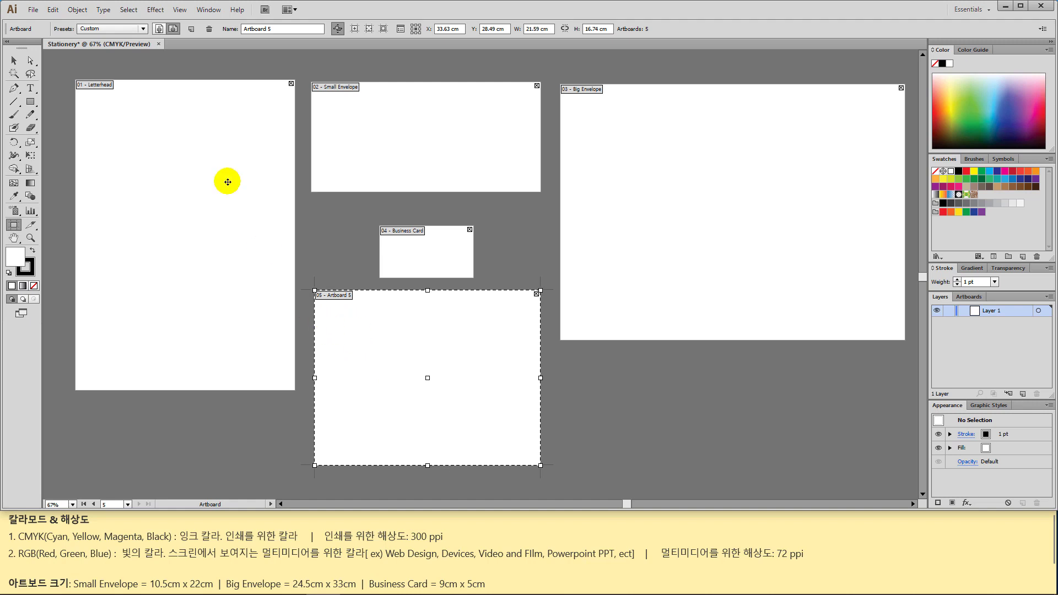
click(209, 29)
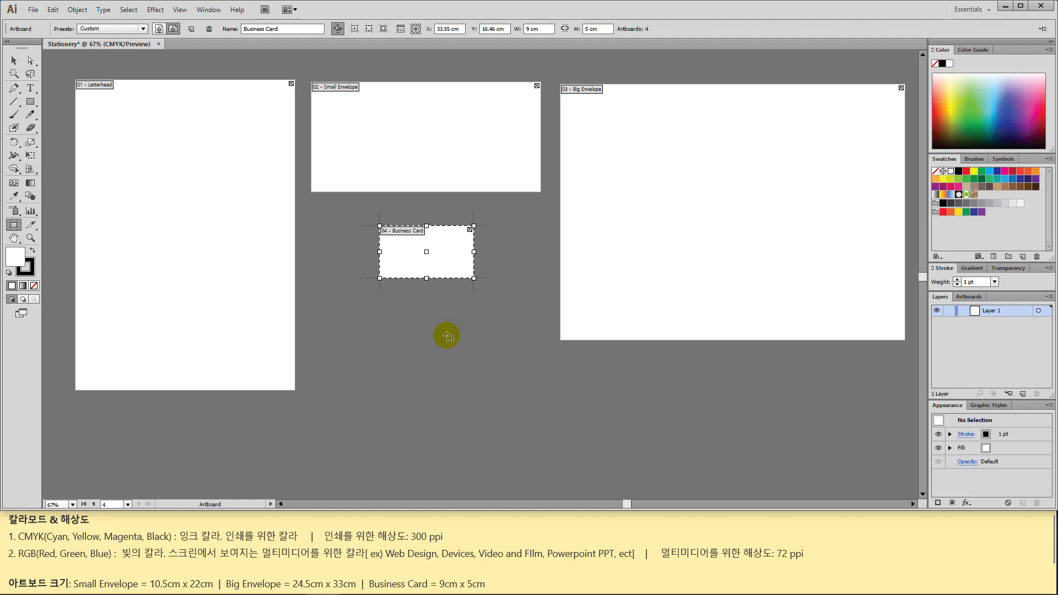
click(224, 217)
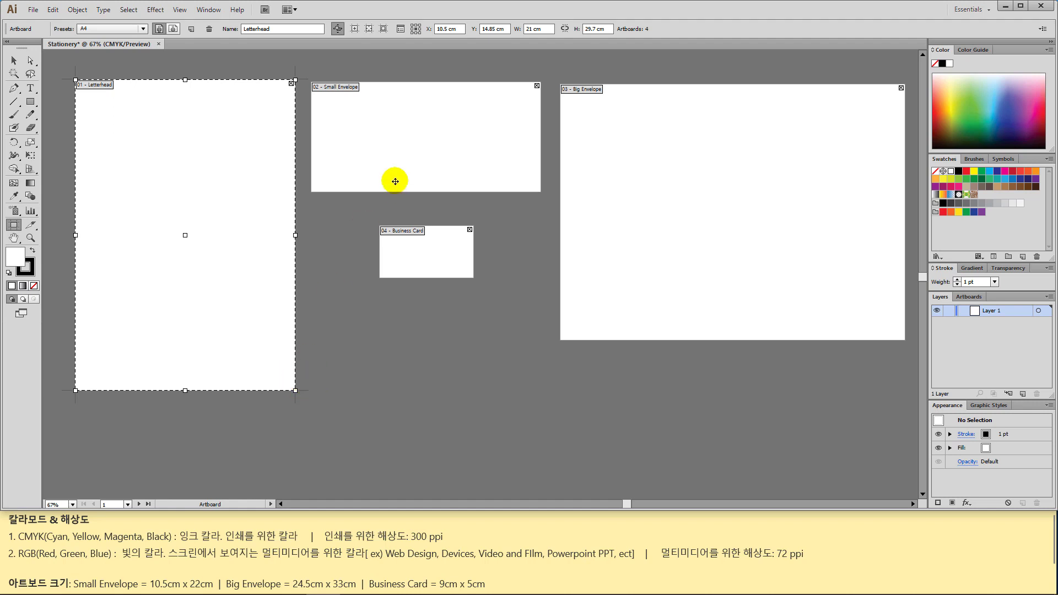
click(435, 238)
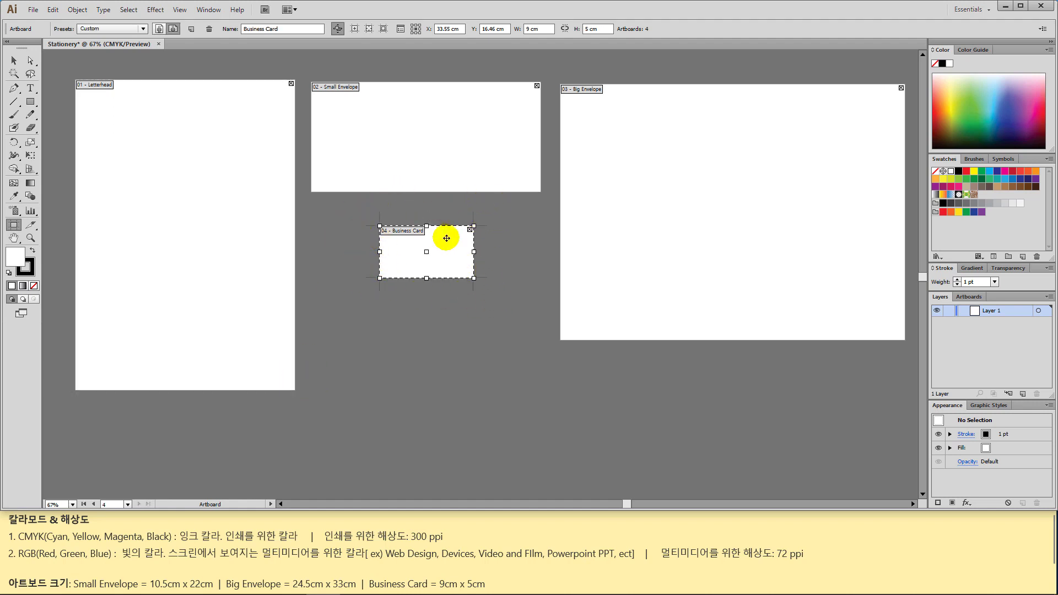
click(609, 208)
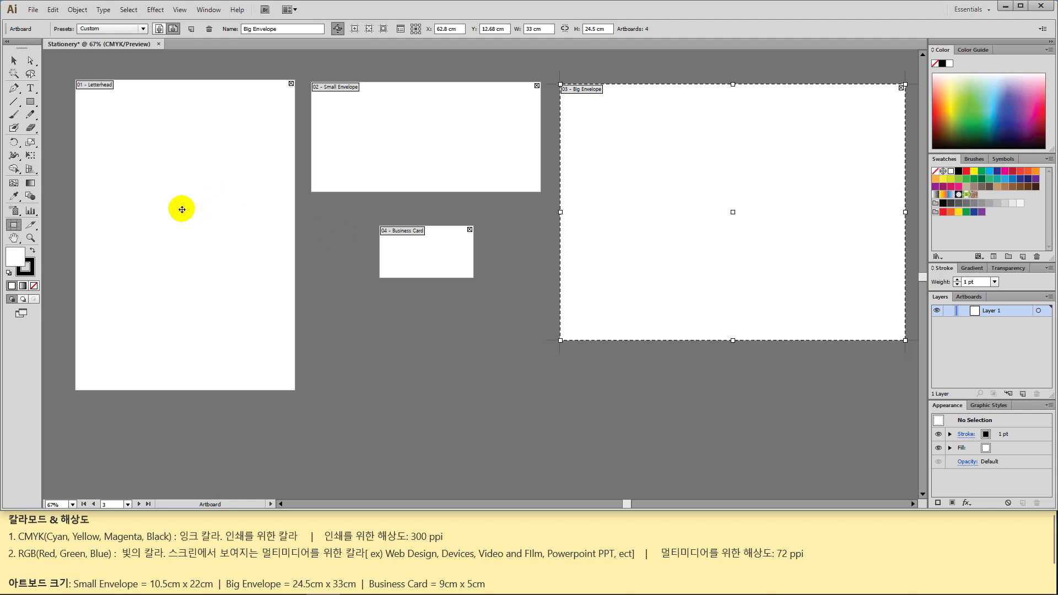
- Preview the center mark, cross hairs and video safe areas one at a time in Letterhead's Artboard Options, and cancel the changes
click(182, 220)
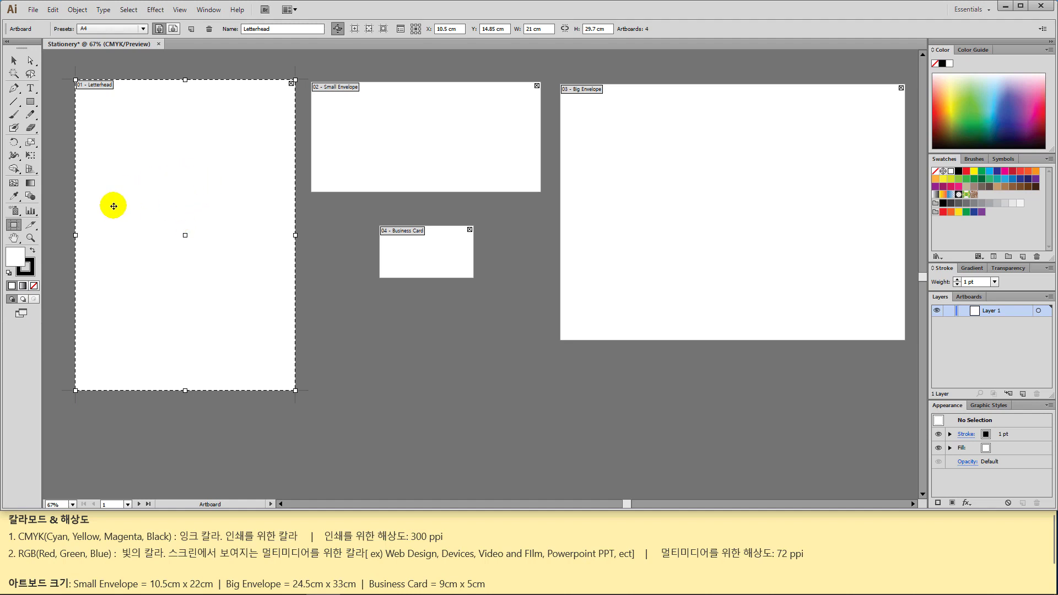
double_click(14, 225)
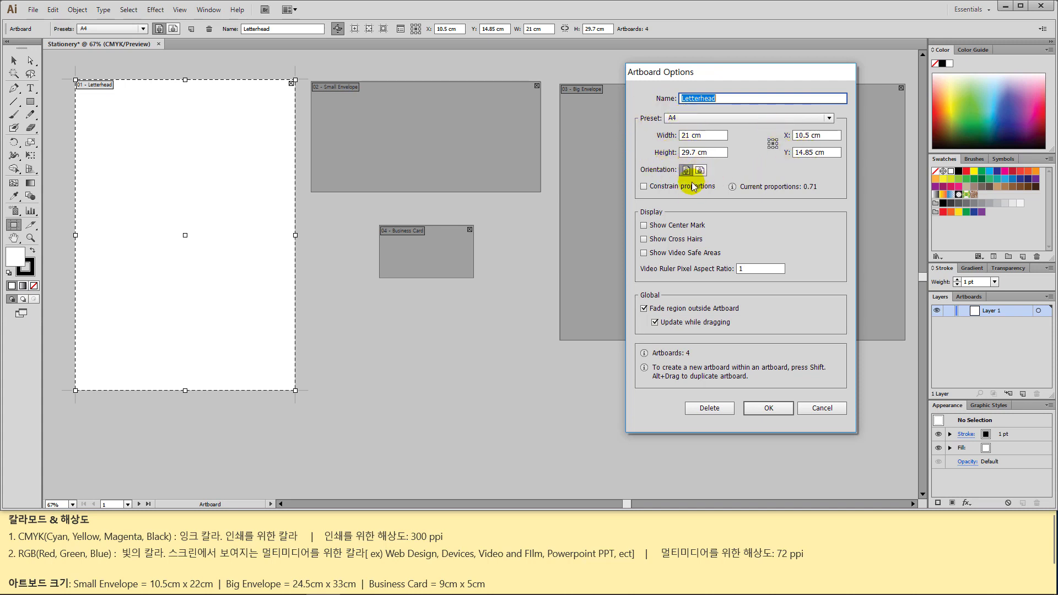
click(644, 226)
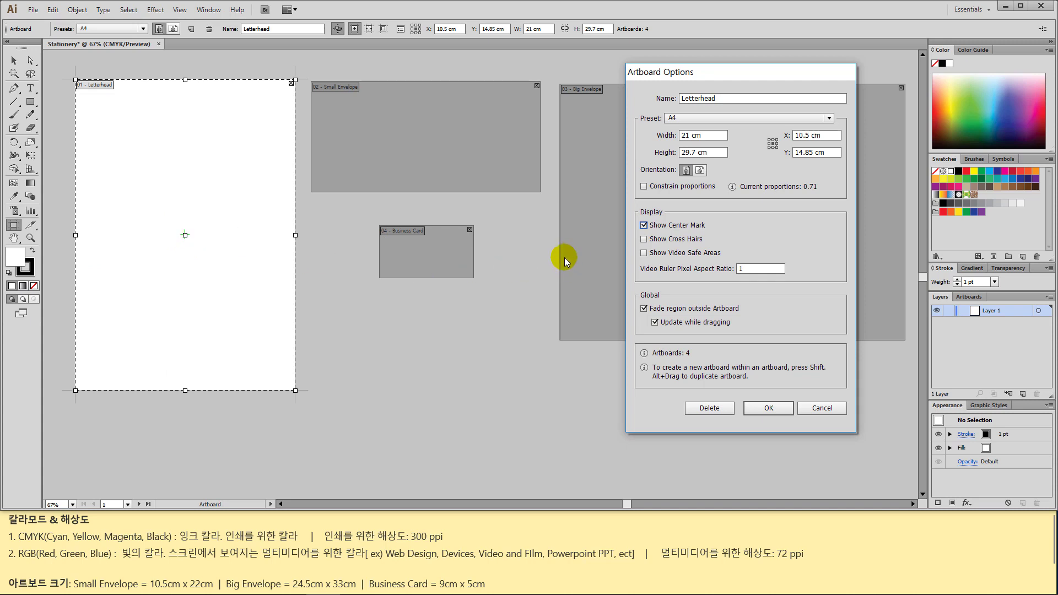
click(644, 226)
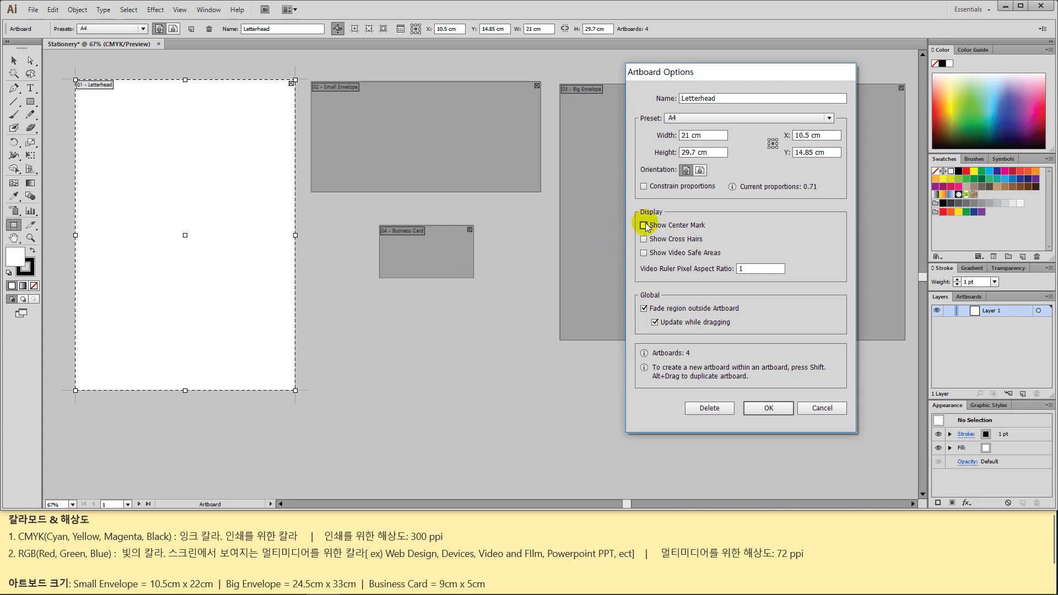
click(645, 239)
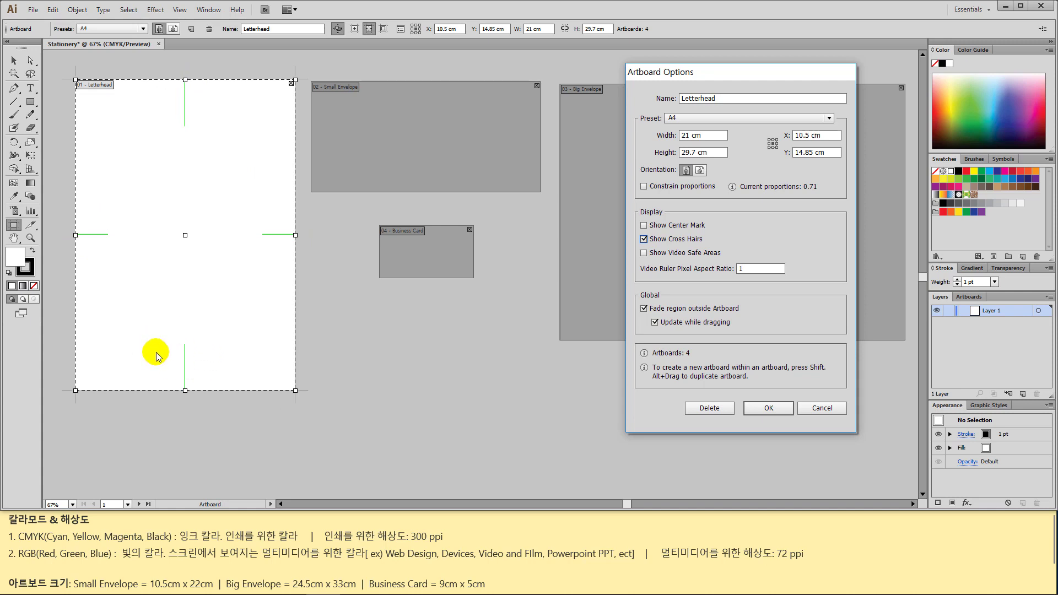
click(644, 239)
click(643, 253)
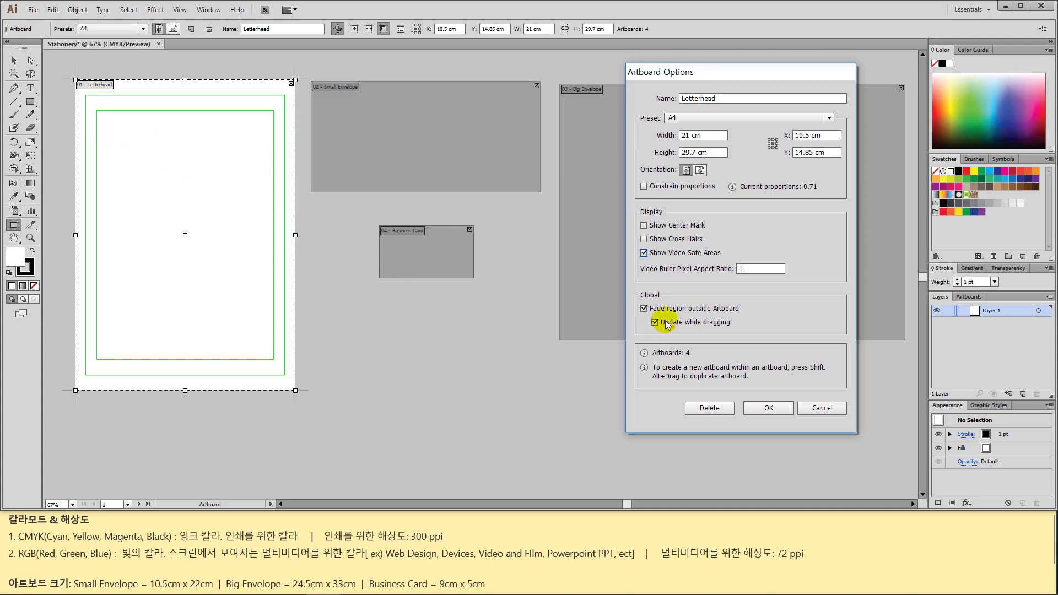
click(829, 409)
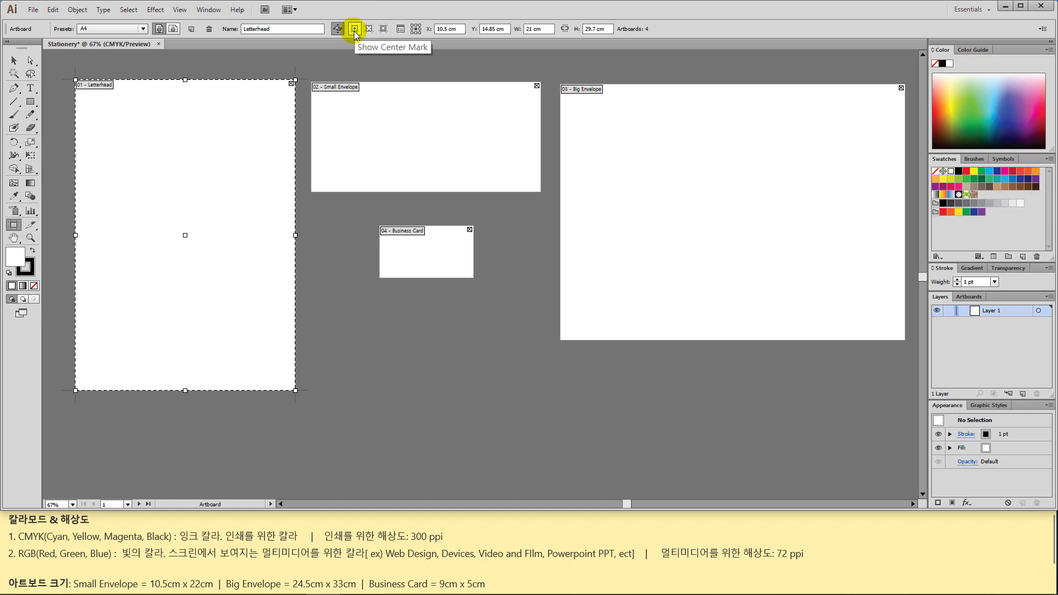
- Show Letterhead's video safe areas, cross hairs and center mark together, hide all three, and view its Artboard Options without changing anything
click(383, 29)
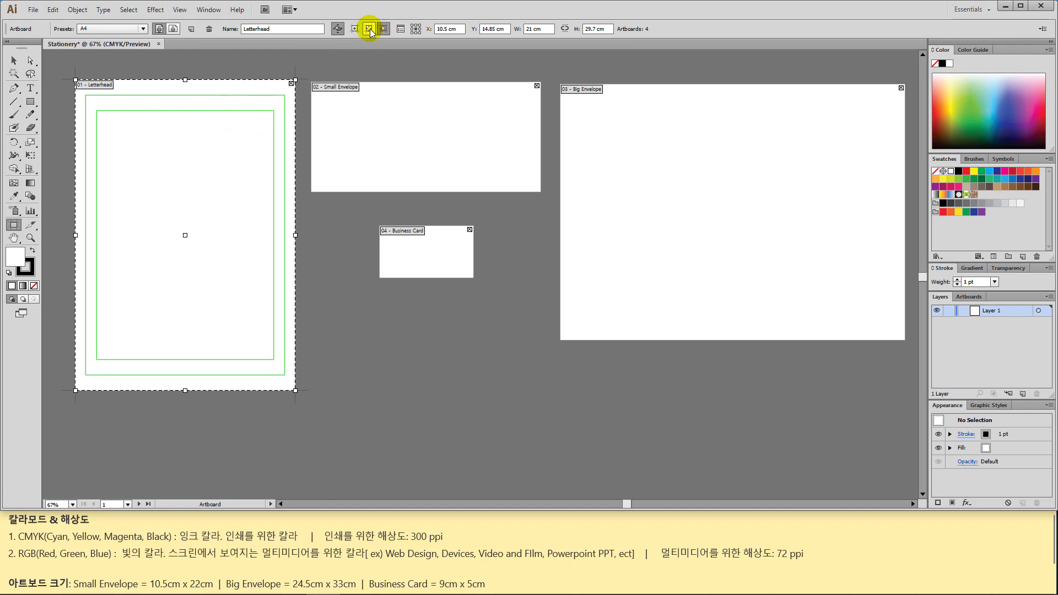
click(369, 29)
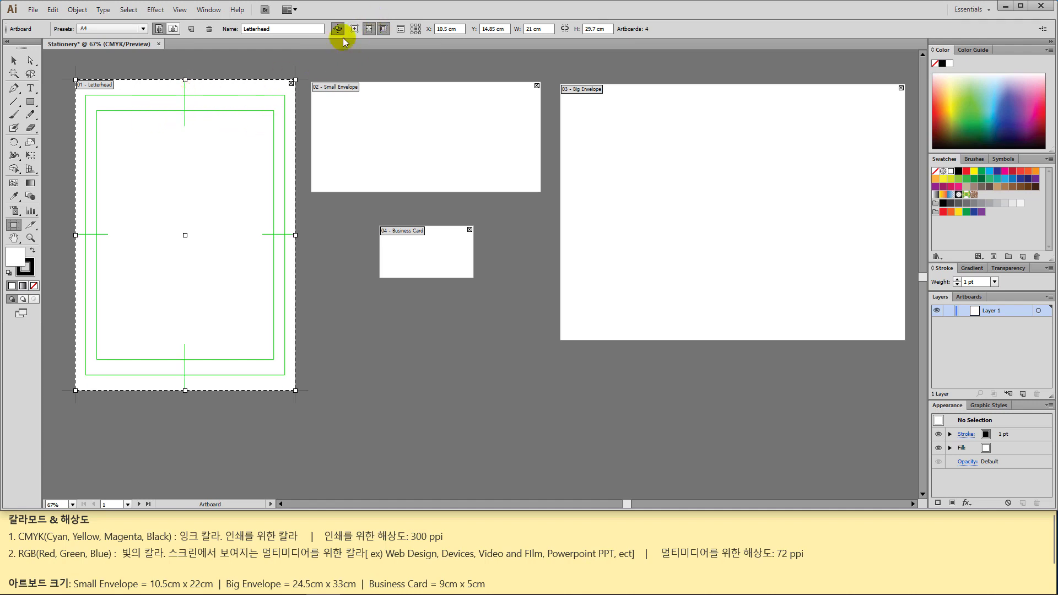
click(355, 29)
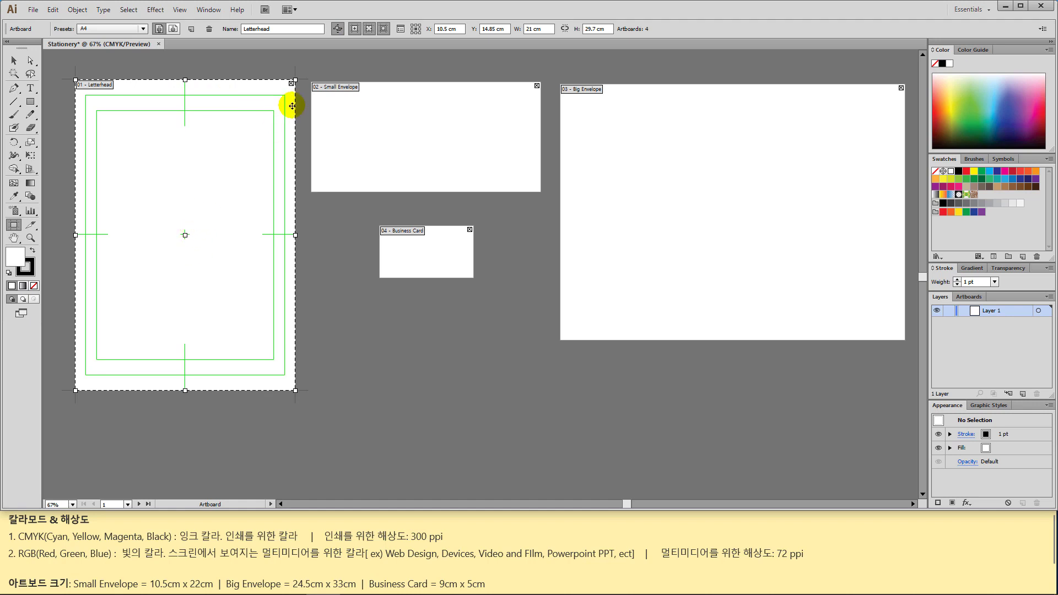
click(356, 30)
click(369, 29)
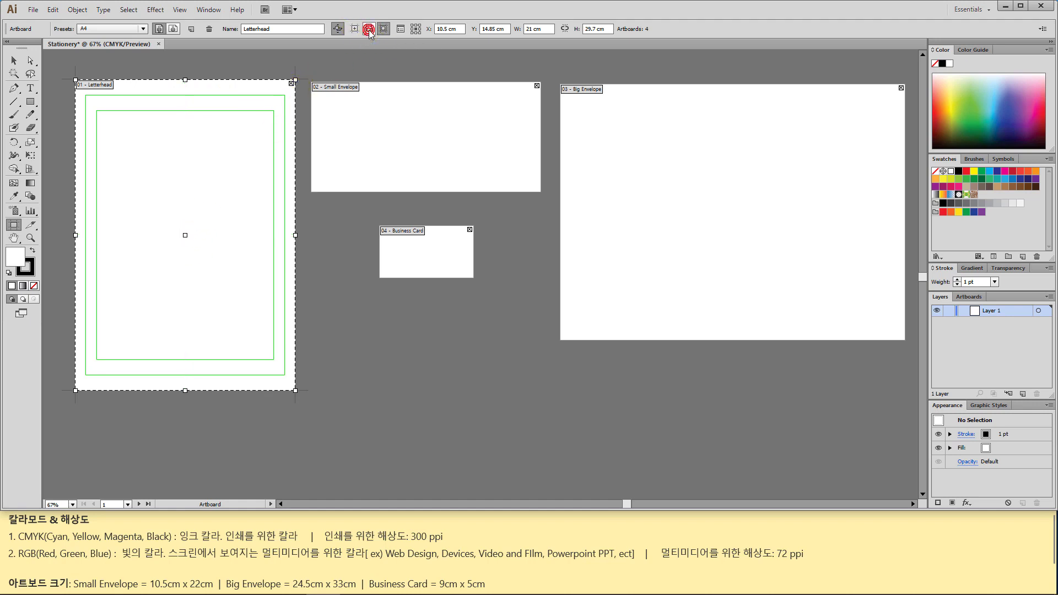
click(386, 30)
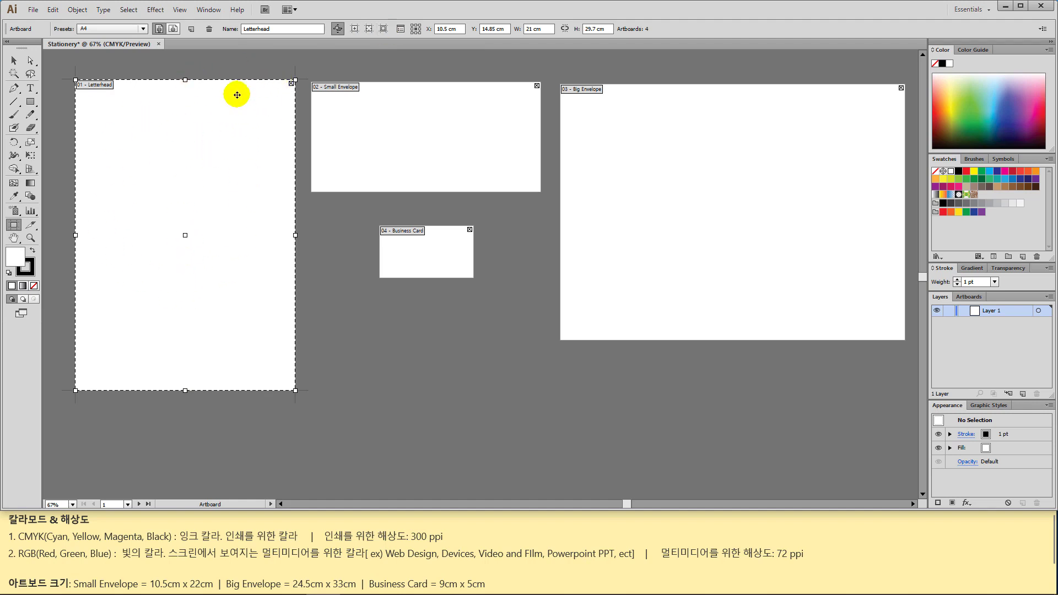
click(400, 29)
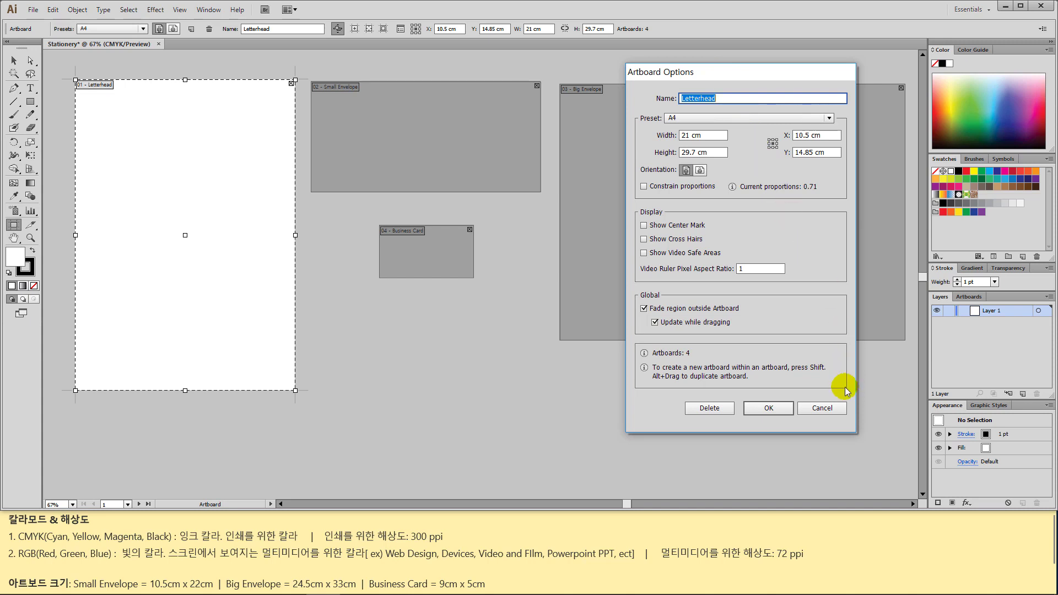
click(821, 409)
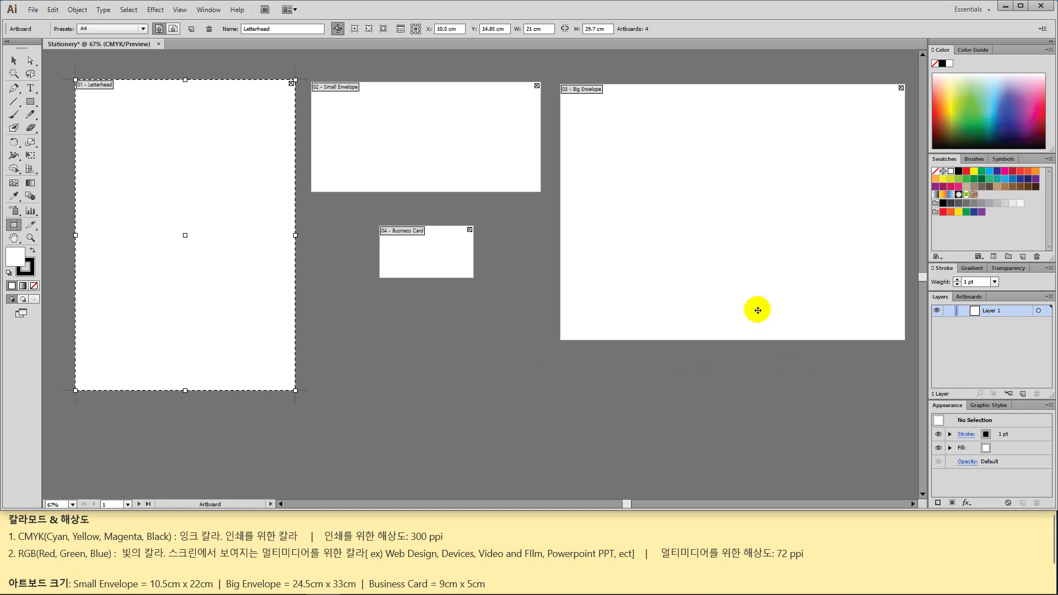
- Rearrange the artboards with Big Envelope directly right of Letterhead, Small Envelope right of Big Envelope, and Business Card below Small Envelope
click(758, 310)
drag(711, 190, 453, 344)
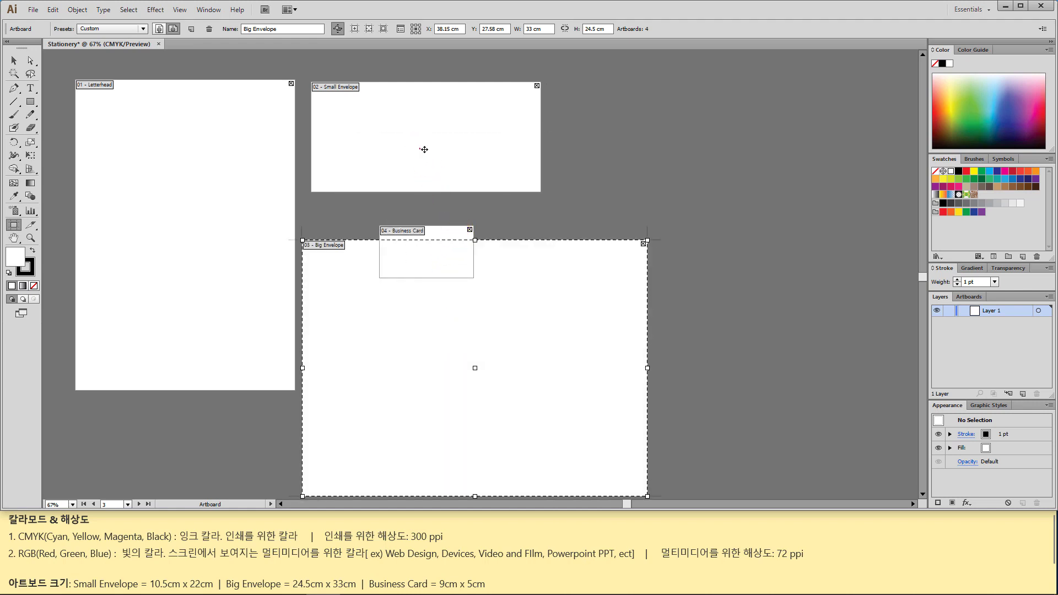
drag(424, 149, 774, 144)
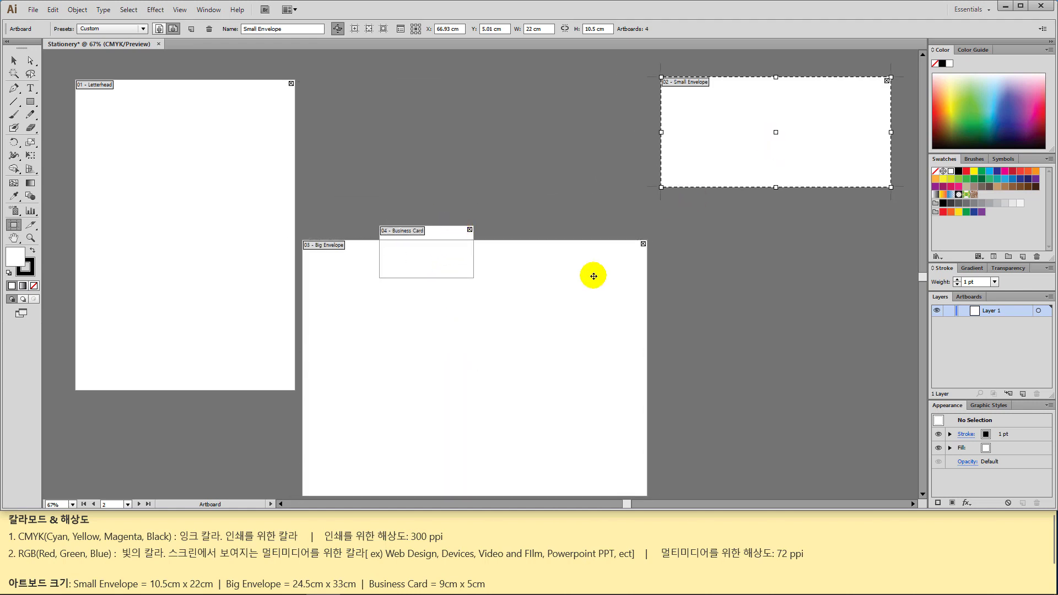
drag(448, 234, 733, 204)
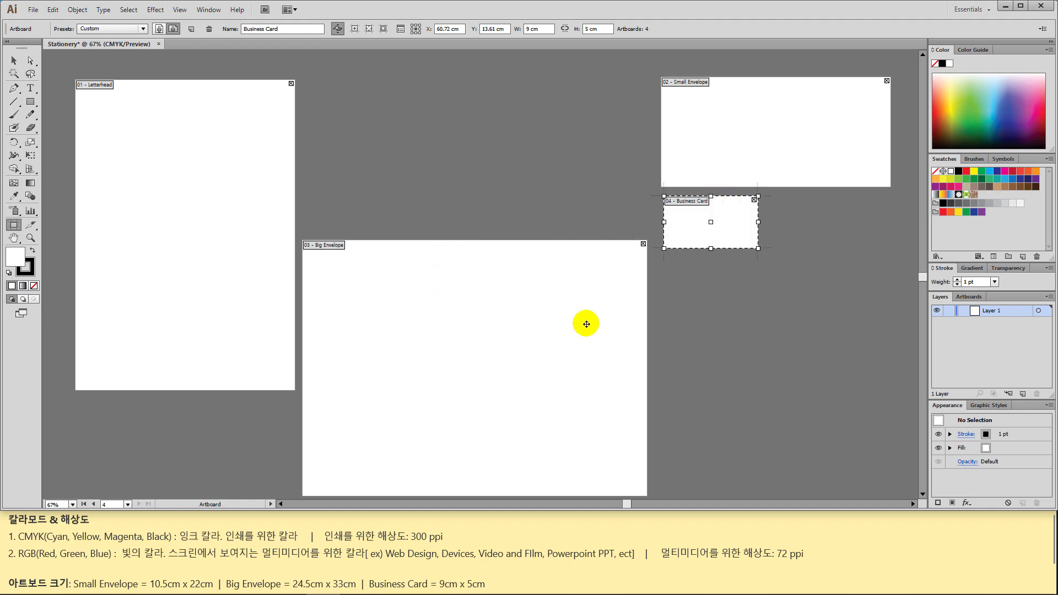
drag(586, 324, 592, 167)
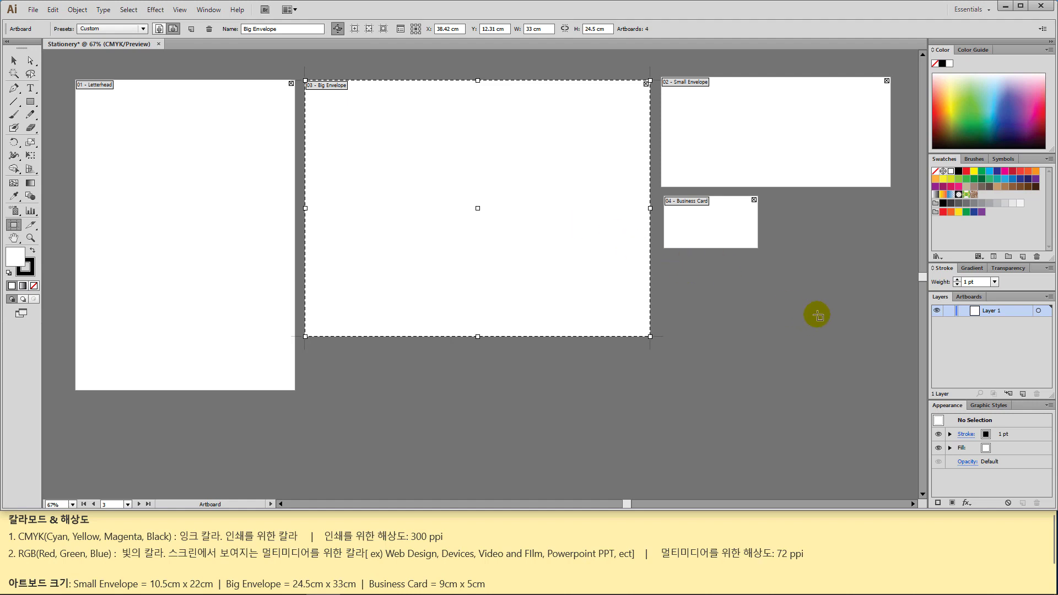
- Show the list of artboards and select its entries one by one from Business Card up to Letterhead
click(966, 296)
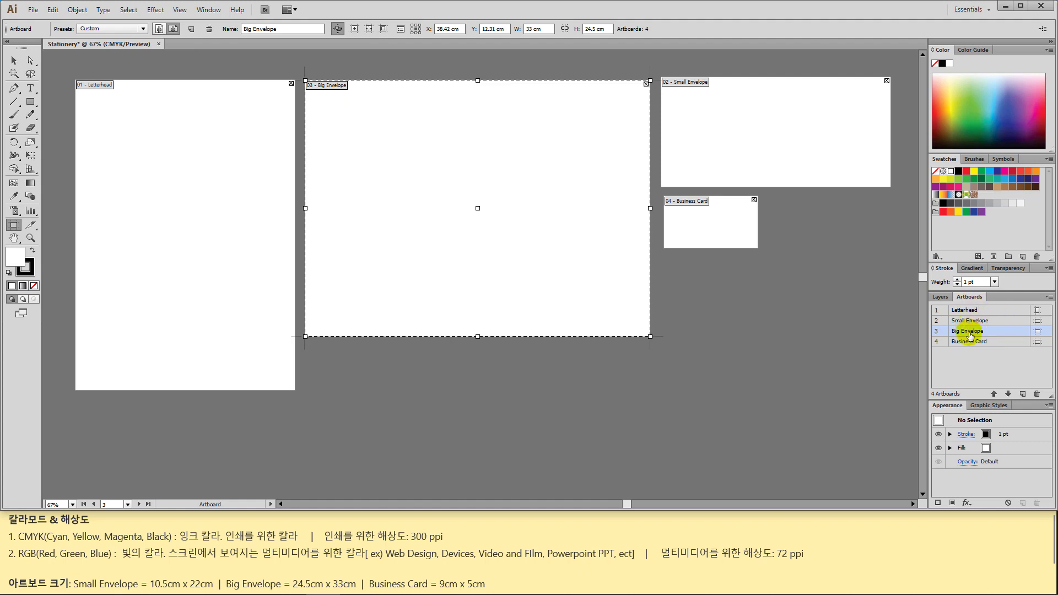
click(993, 343)
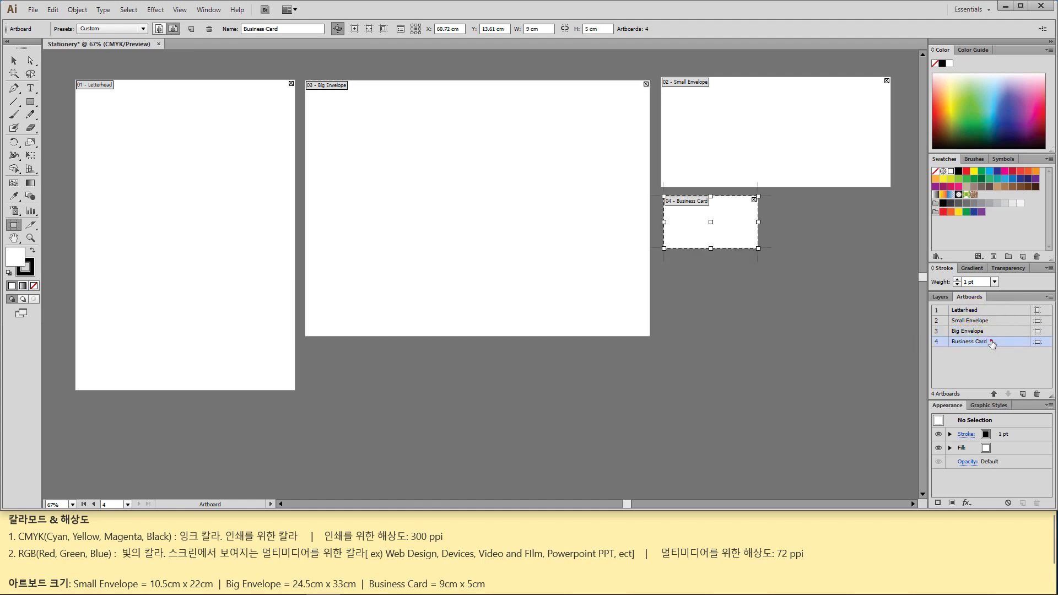
click(993, 330)
click(994, 321)
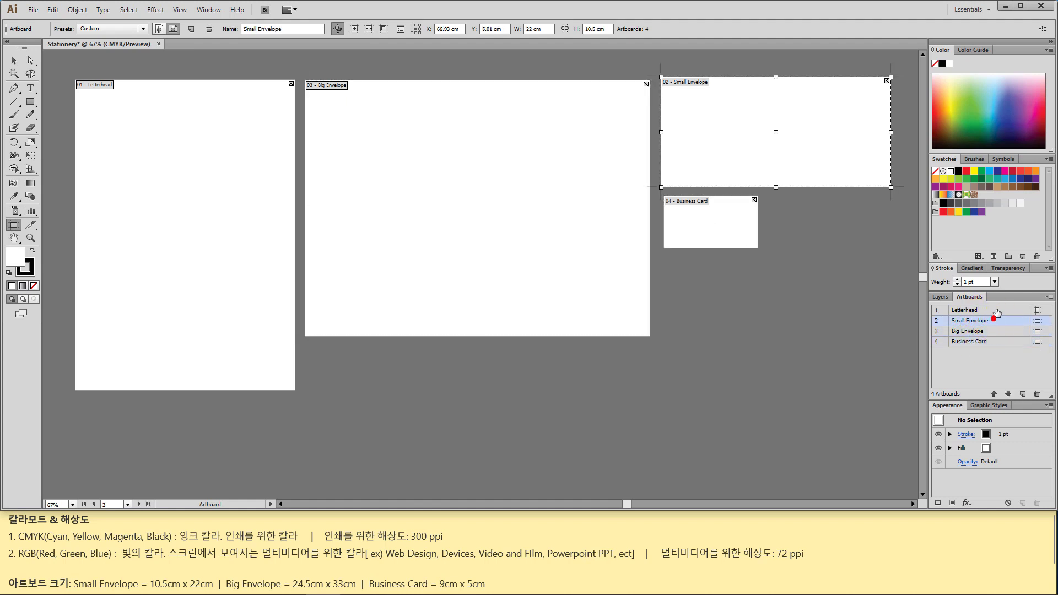
click(998, 310)
- Zoom to each artboard in turn from Letterhead to Business Card, and view Business Card's Artboard Options without changing anything
double_click(997, 311)
double_click(1001, 322)
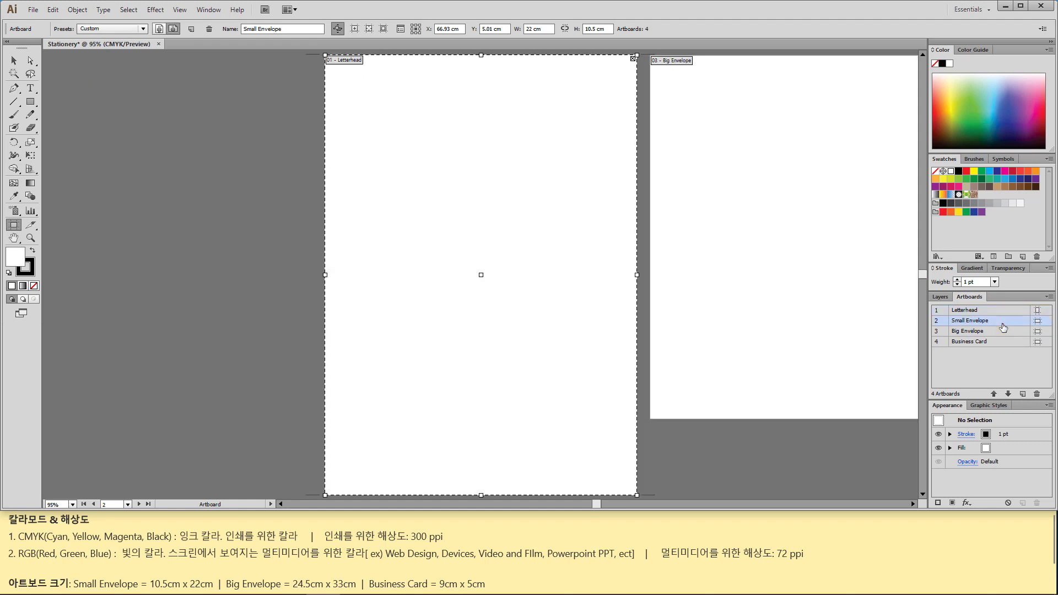
double_click(1002, 332)
double_click(1004, 342)
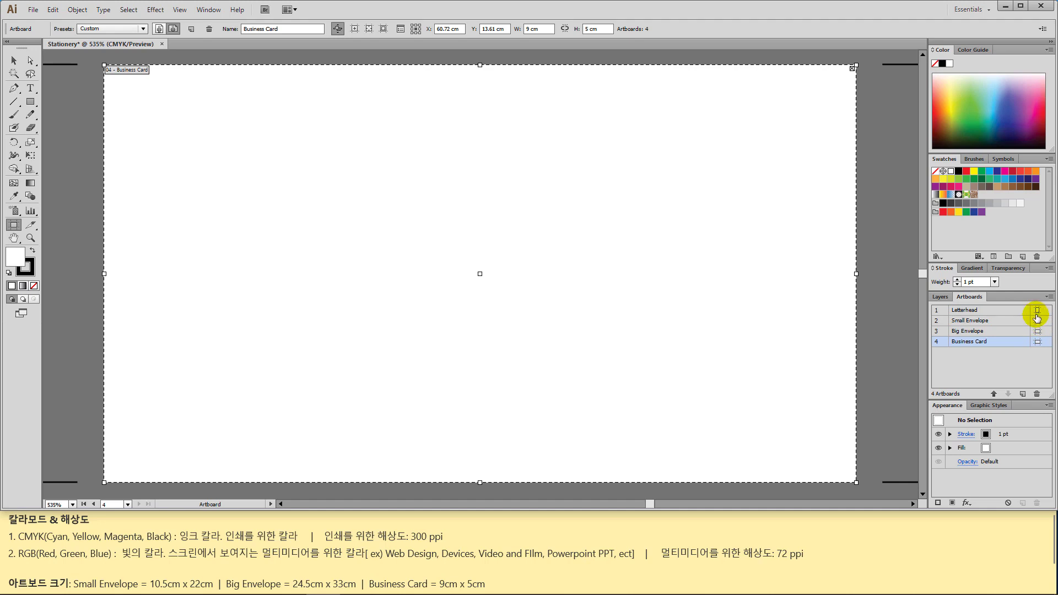
click(1038, 343)
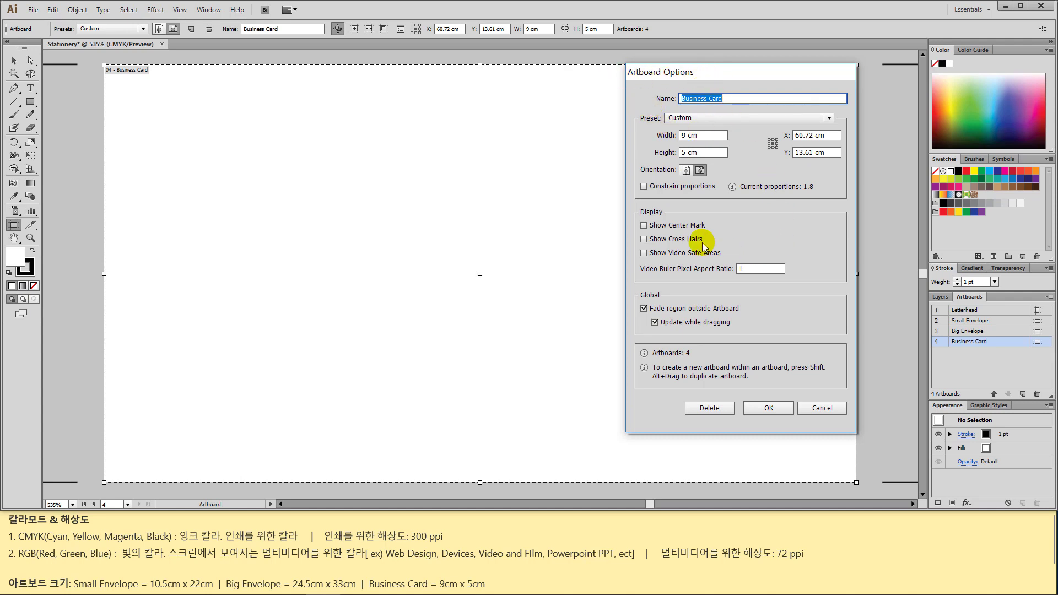
click(820, 406)
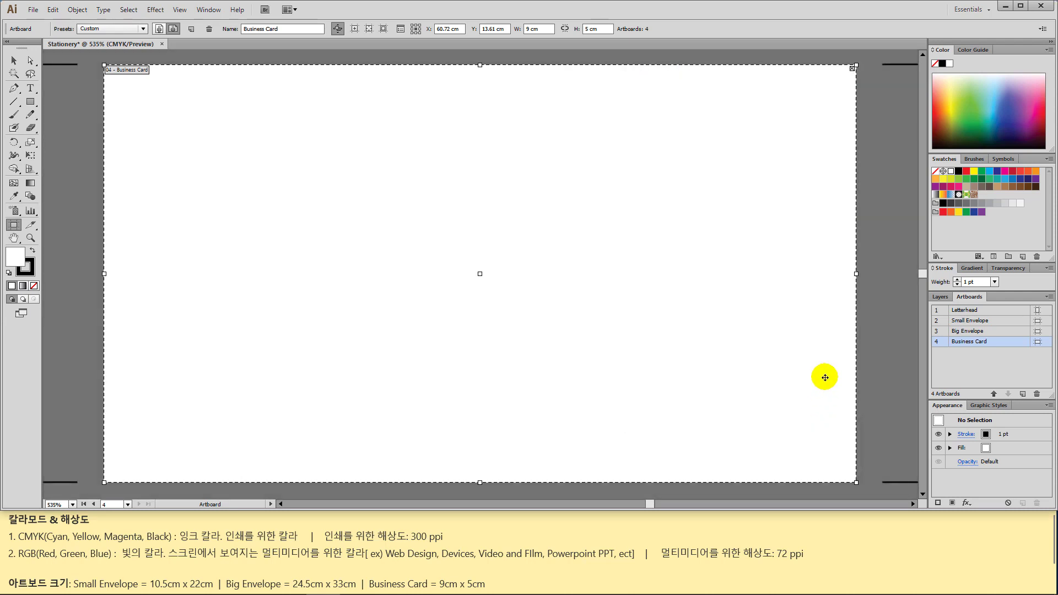
- Move Big Envelope up to second place in the artboard order and leave artboard editing for the Selection tool
key(ctrl+alt+0)
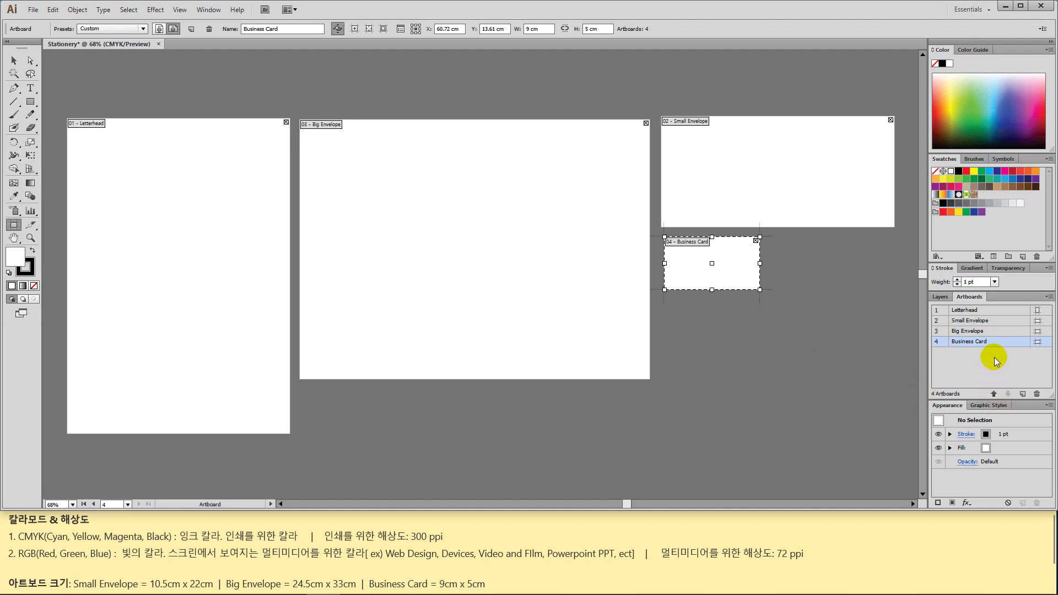
click(994, 331)
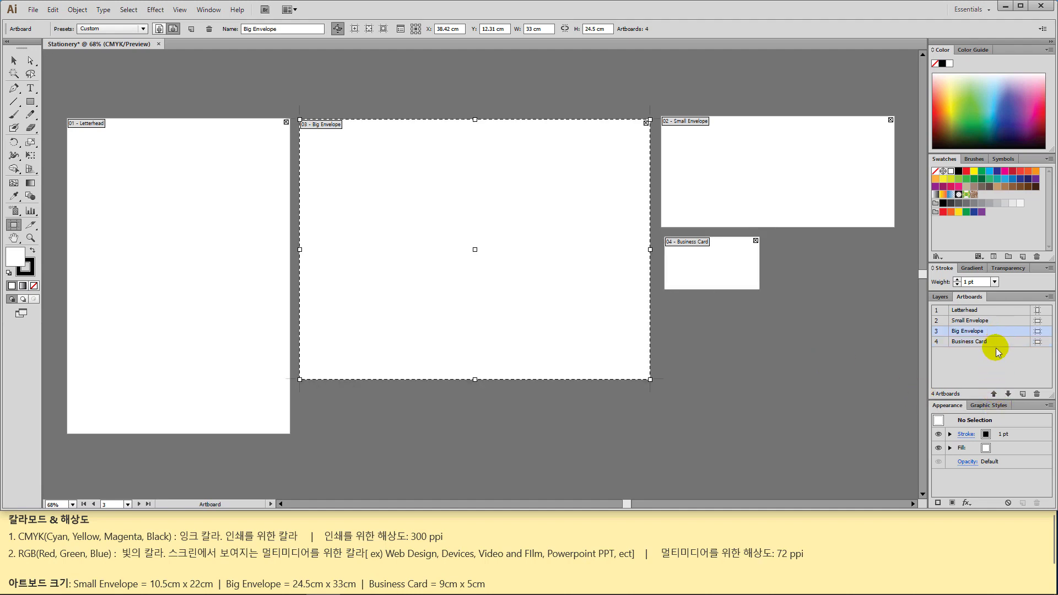
click(994, 393)
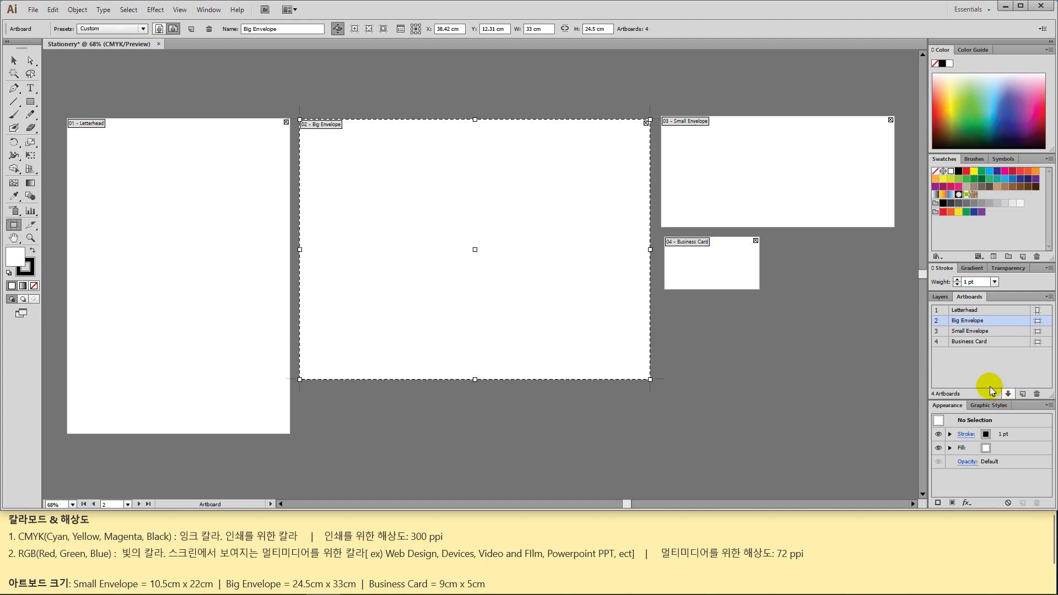
click(12, 61)
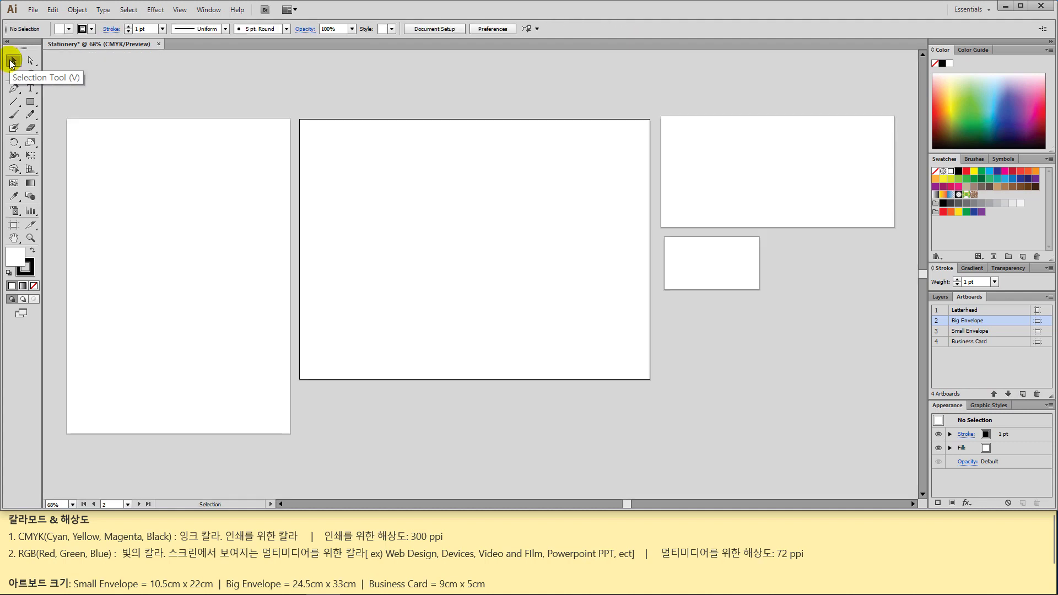
- Go to the Small Envelope artboard using artboard navigation, and fit all artboards in the window again
drag(220, 231, 248, 249)
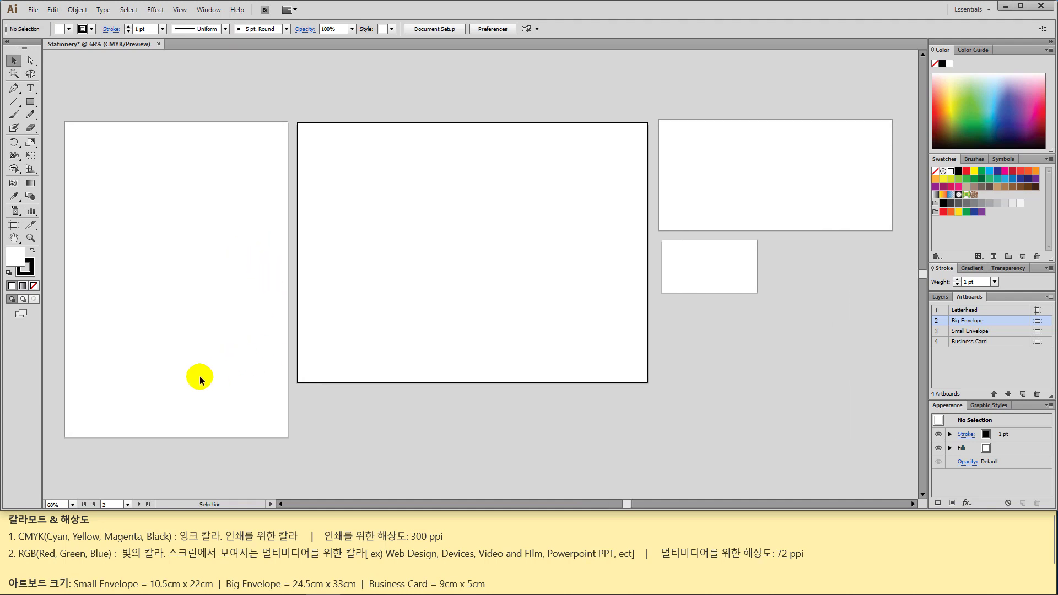
click(128, 504)
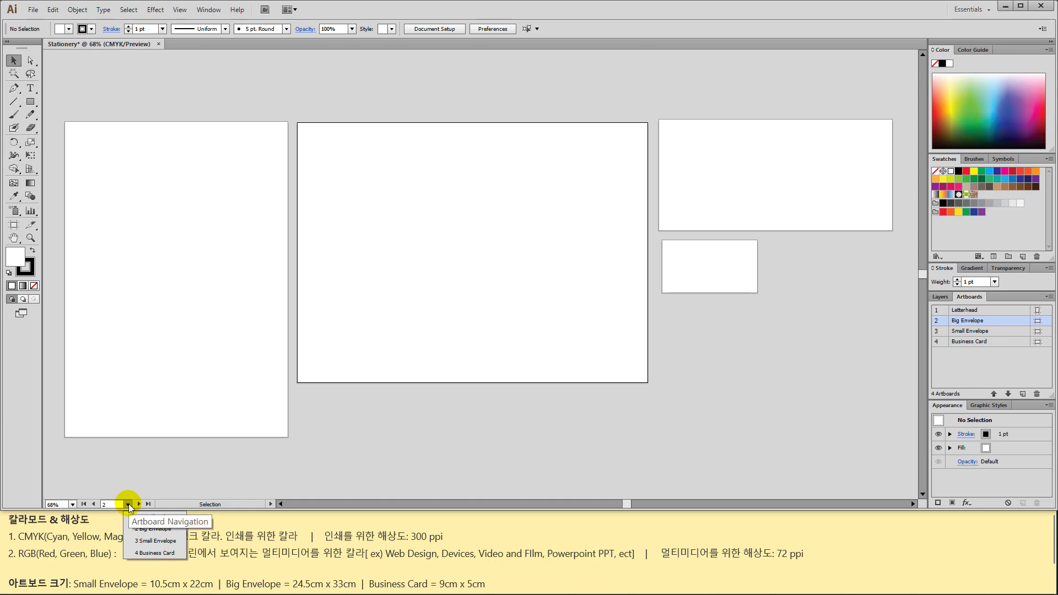
click(155, 541)
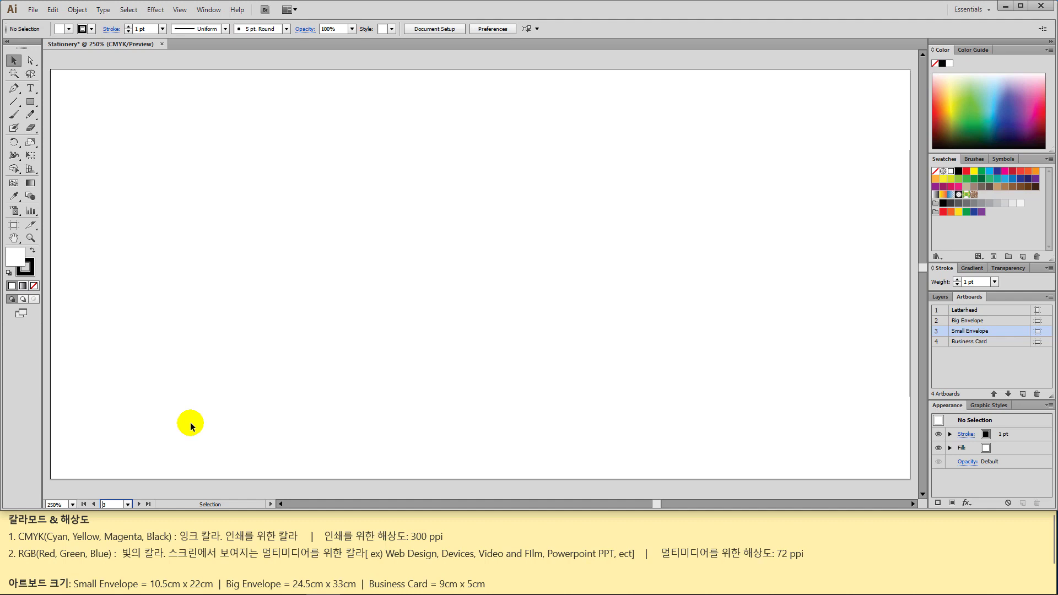
click(179, 9)
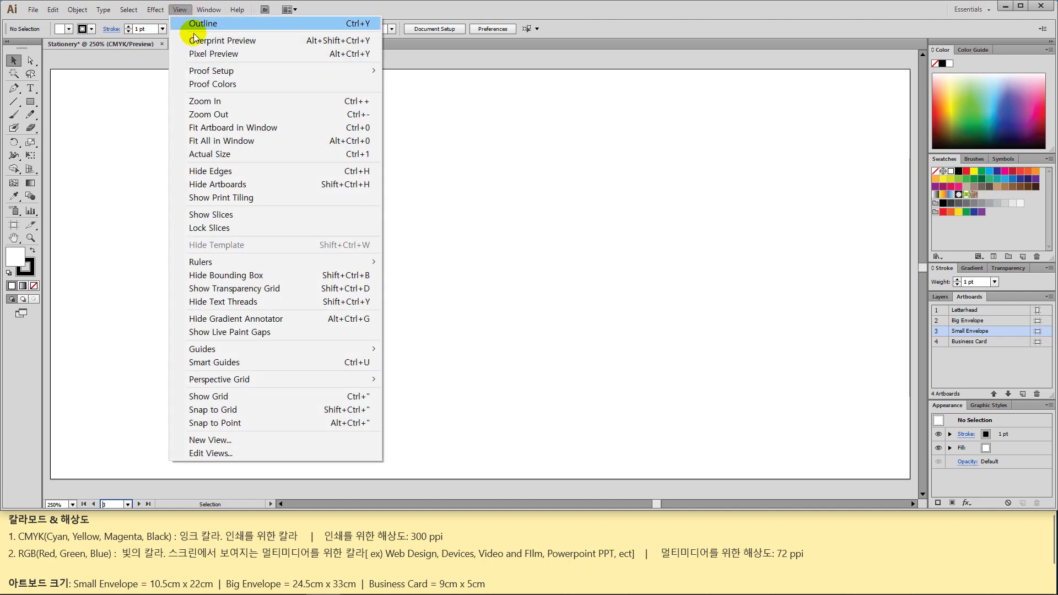
click(287, 140)
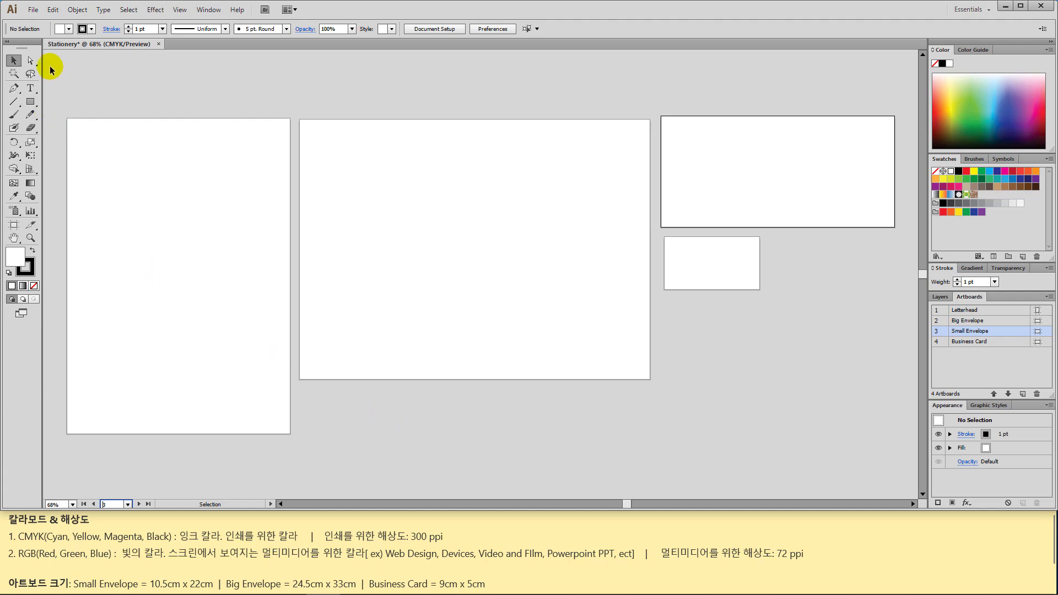
- Create a new document from the Web profile with a size of 1024 x 768 pixels
click(36, 11)
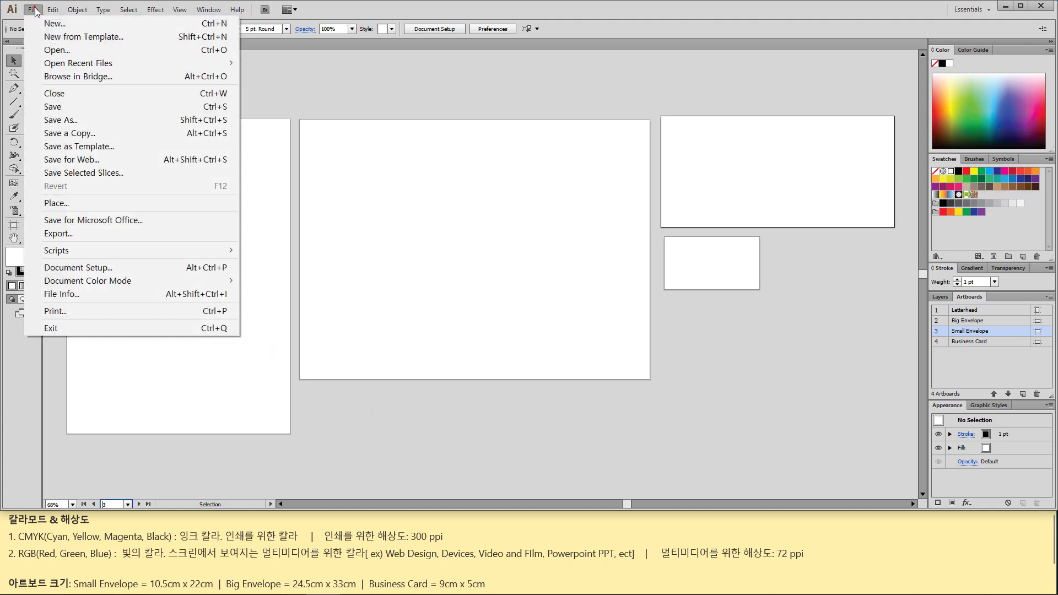
click(121, 22)
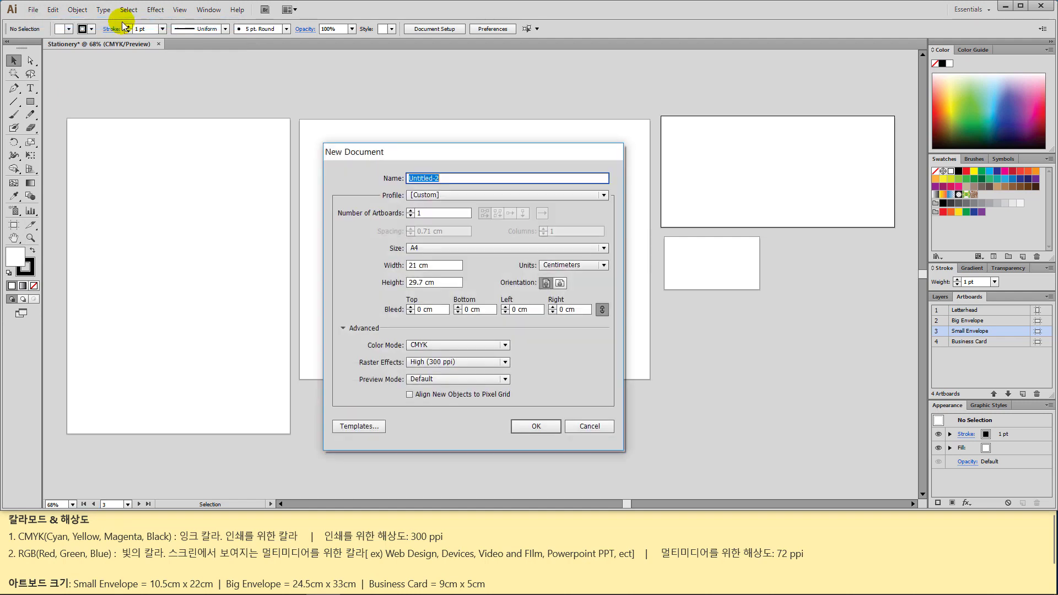
drag(456, 146, 456, 108)
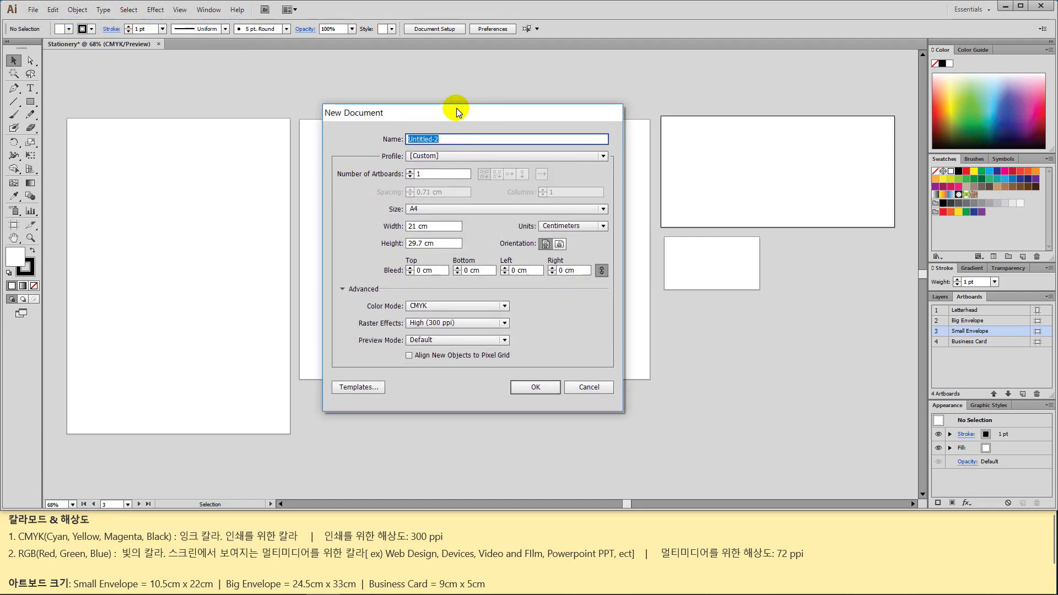
click(468, 155)
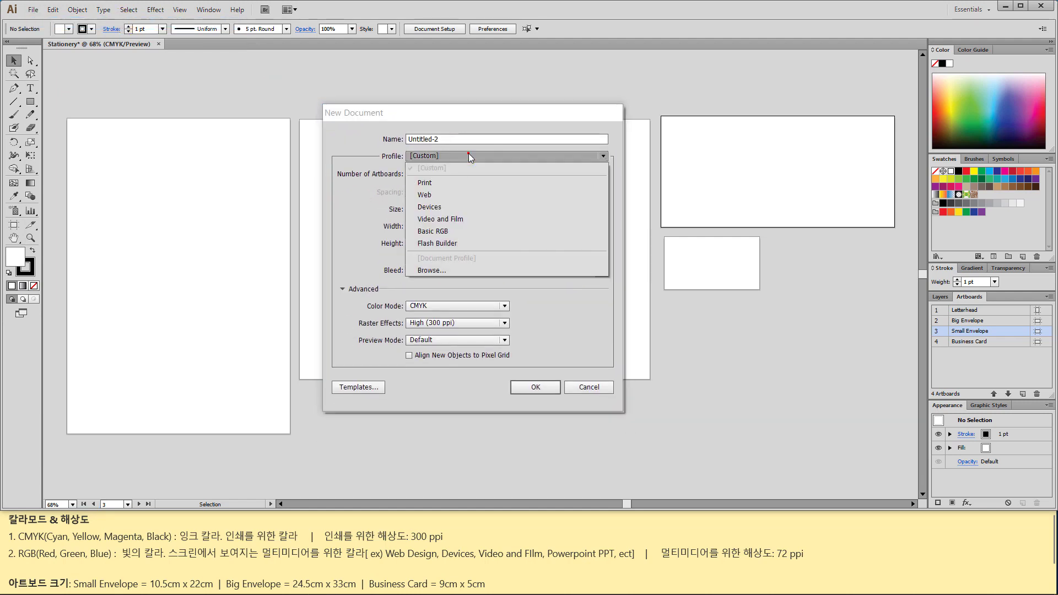
click(472, 197)
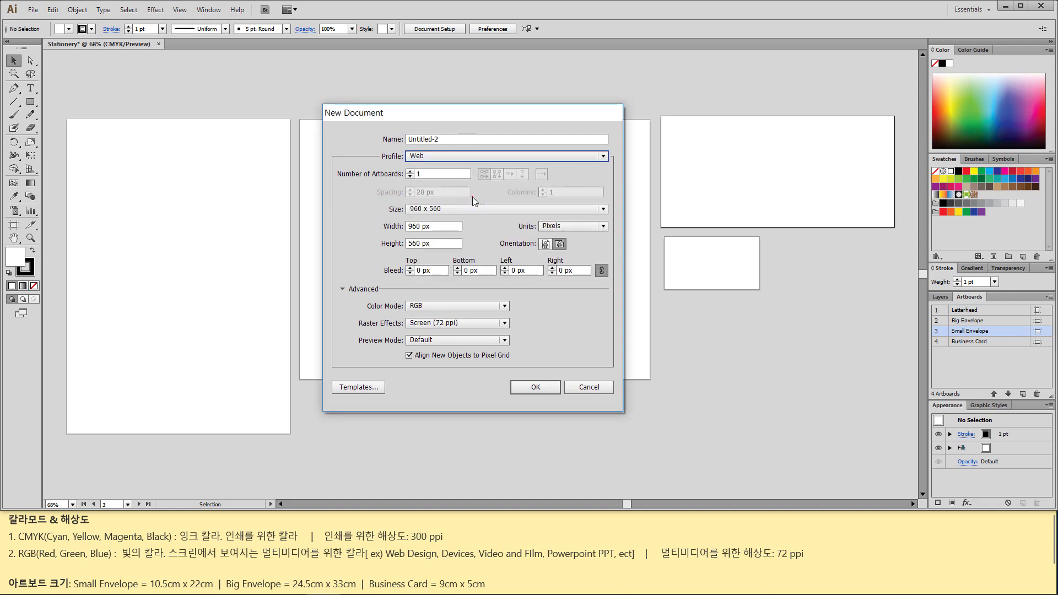
click(501, 209)
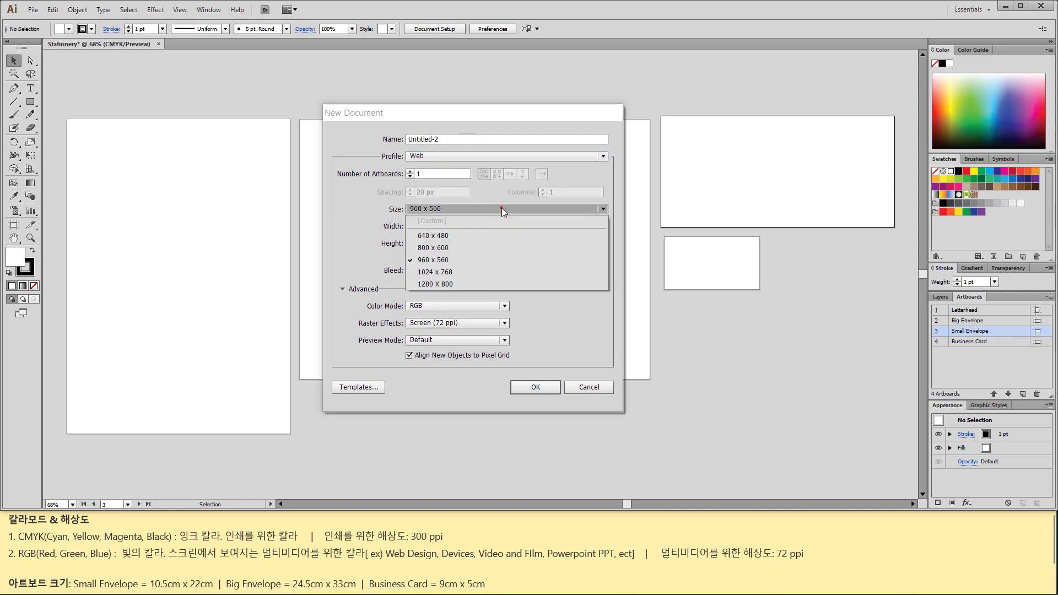
click(511, 275)
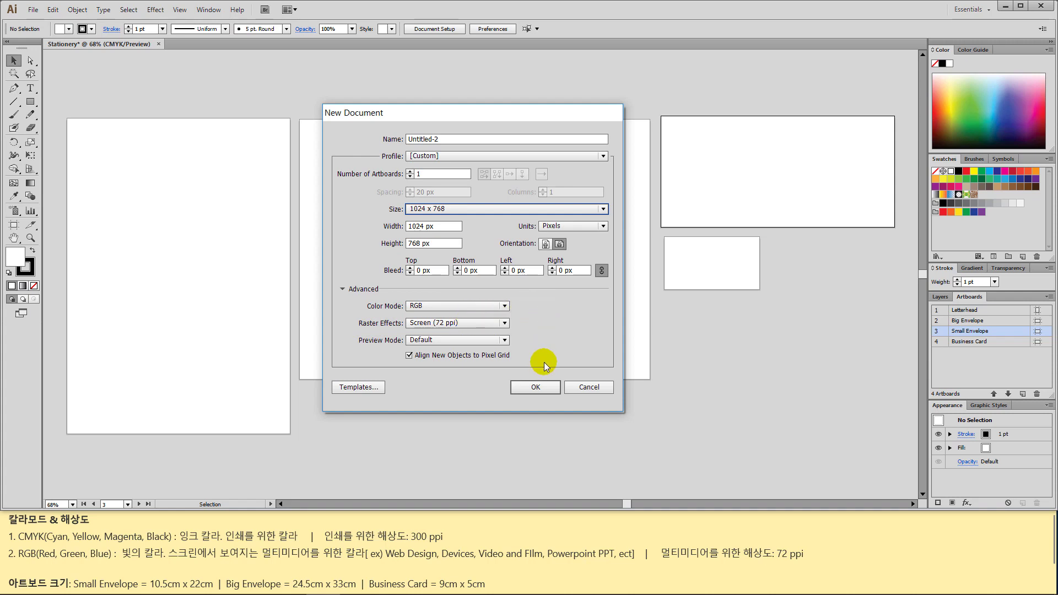
click(549, 389)
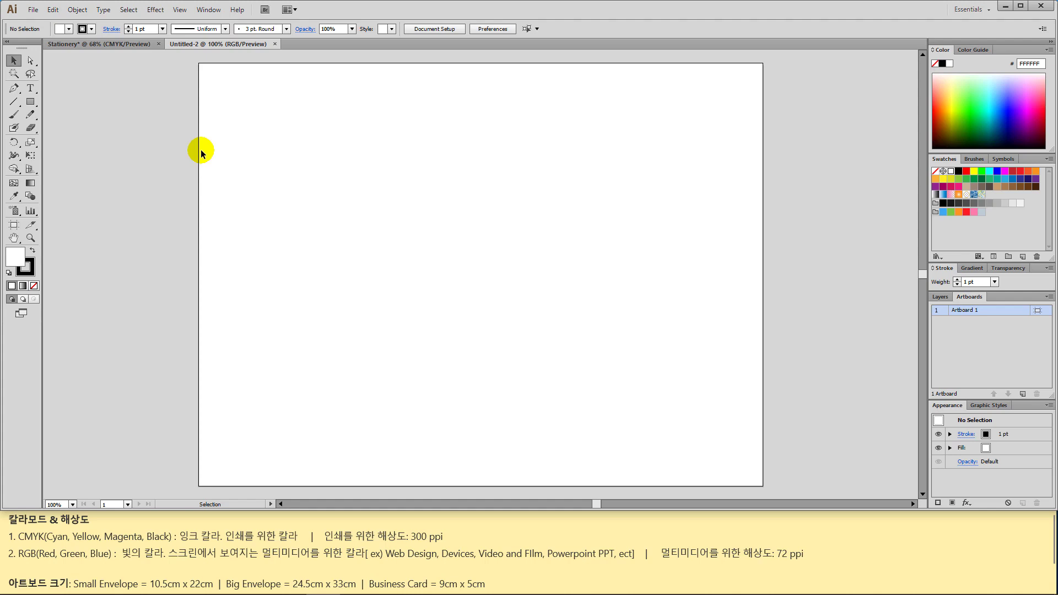
- Return to the Stationery document and create a new document from the Stationery template in the Tech templates folder
click(108, 44)
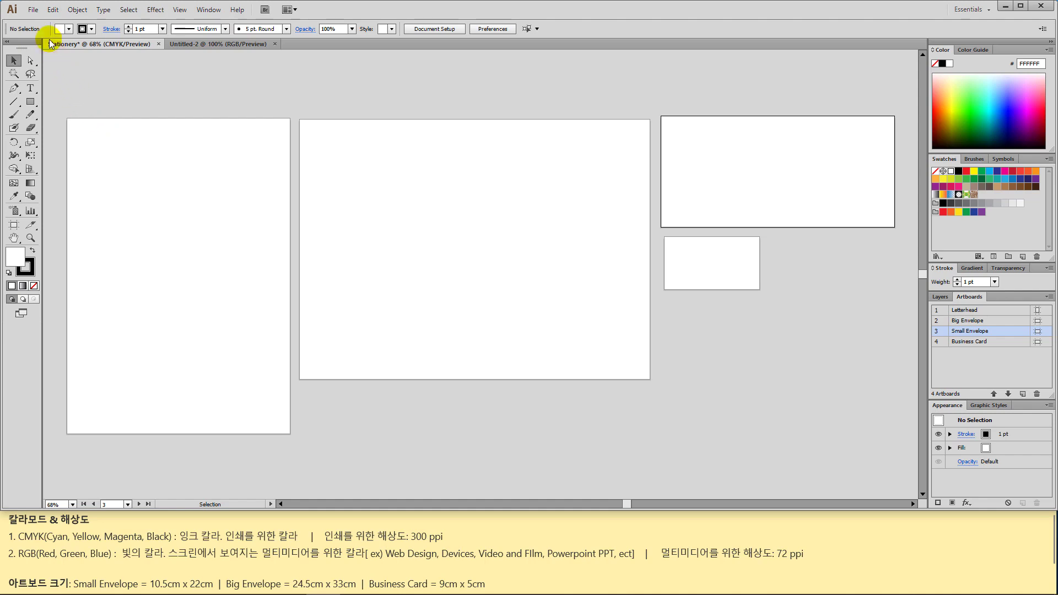
click(35, 10)
click(36, 11)
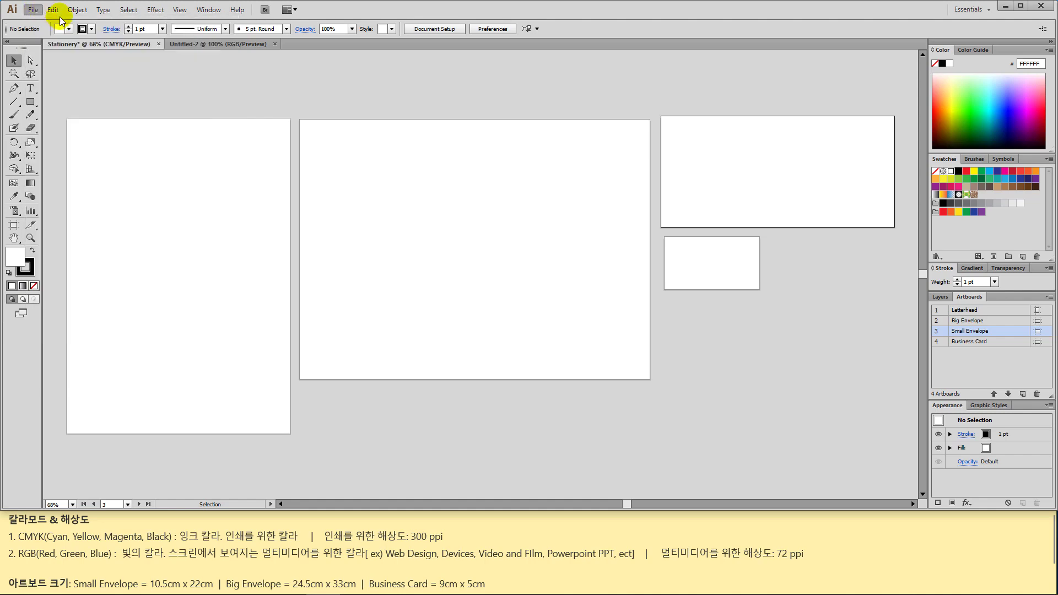
click(33, 10)
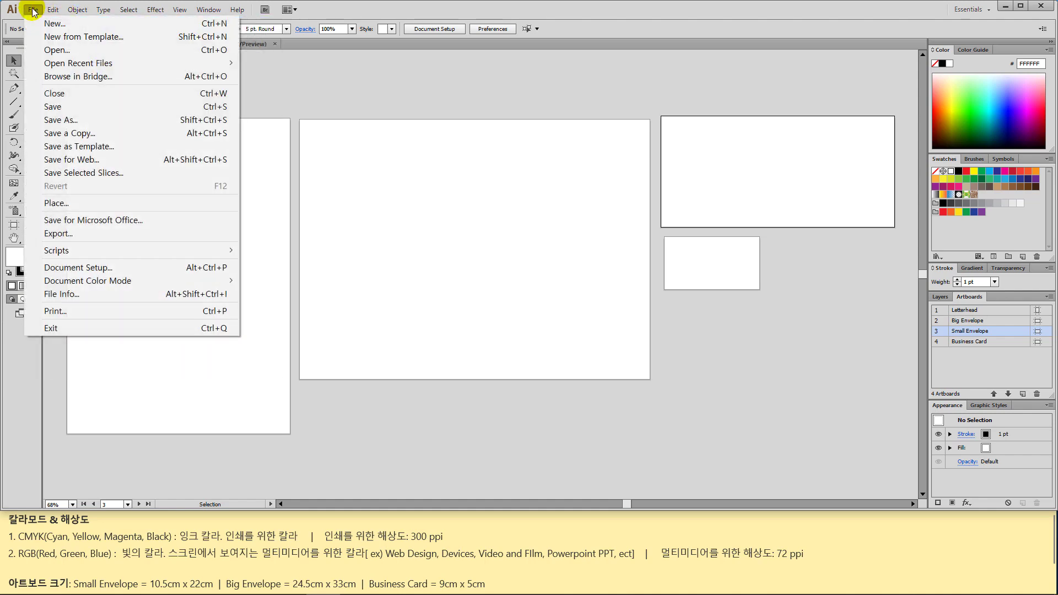
click(124, 22)
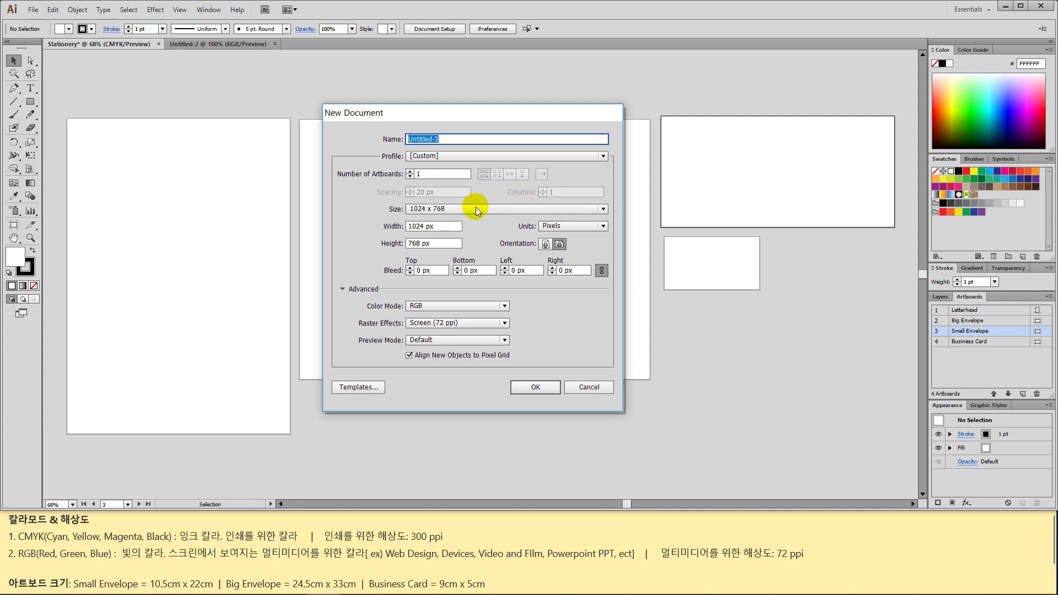
click(364, 388)
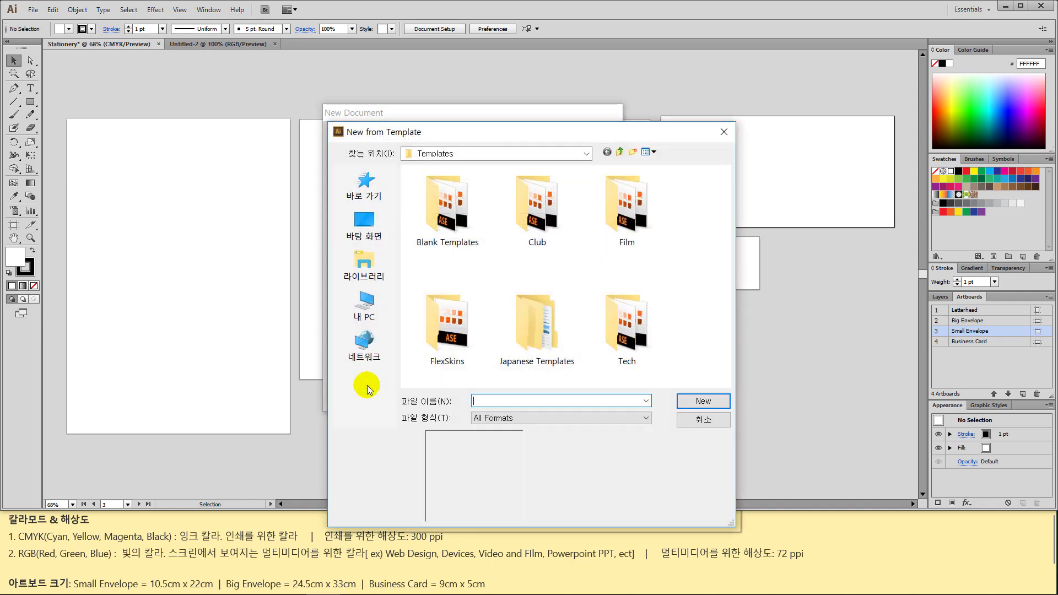
drag(551, 131, 504, 75)
click(572, 263)
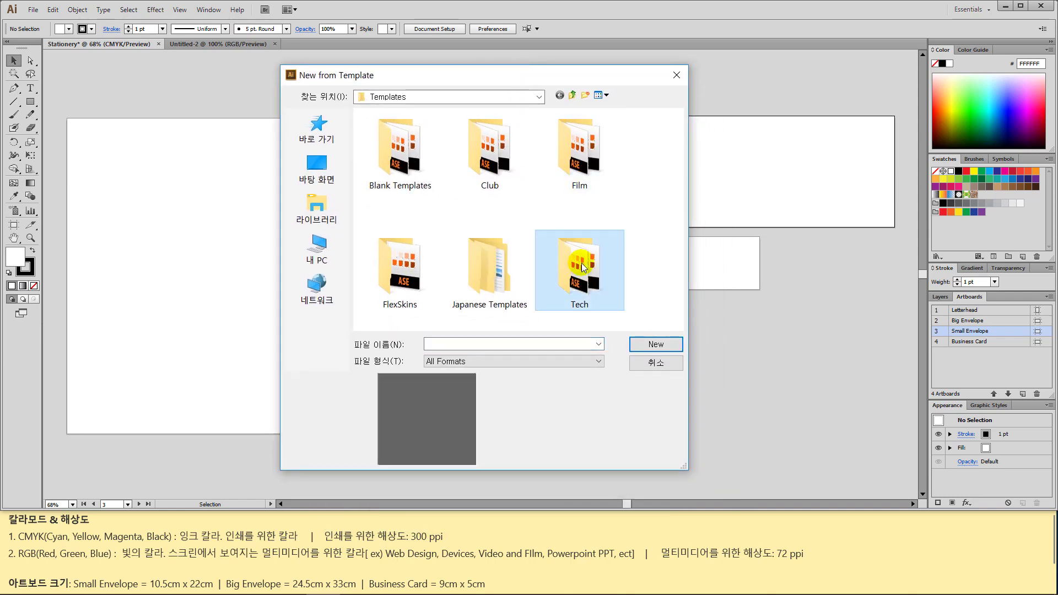
double_click(581, 263)
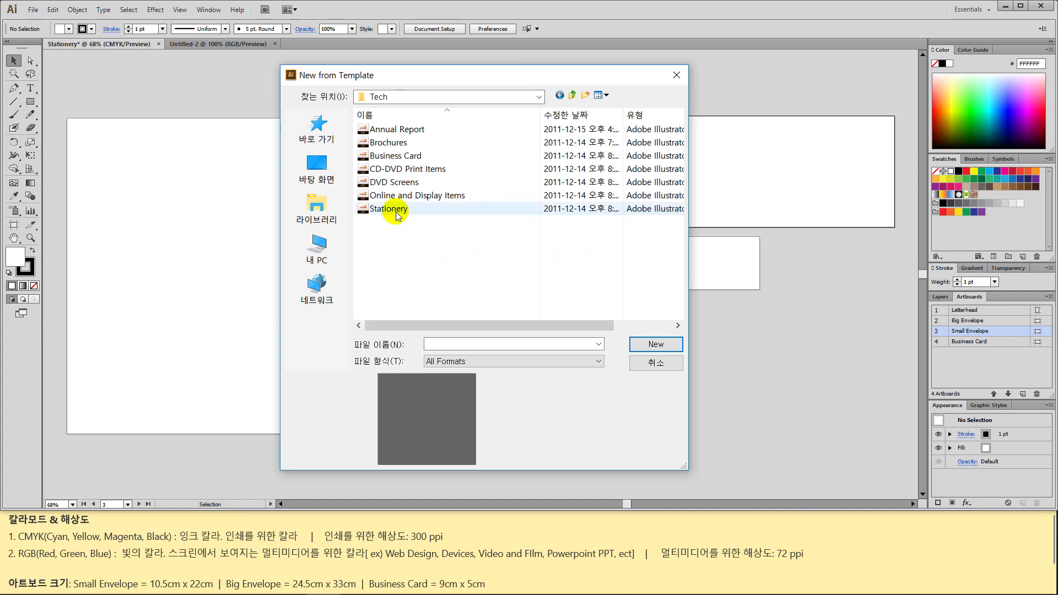
click(397, 212)
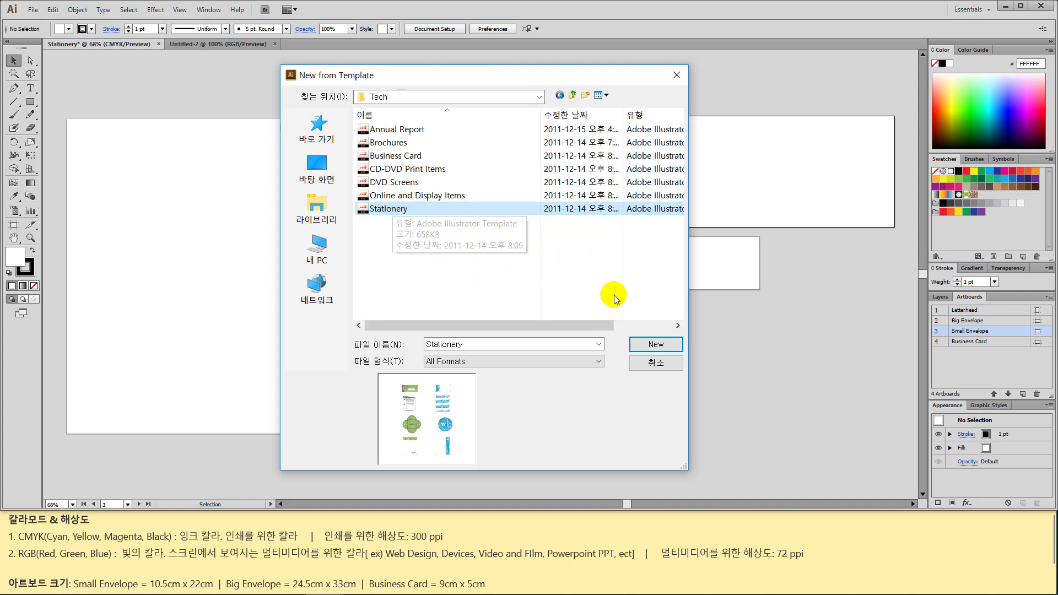
click(672, 346)
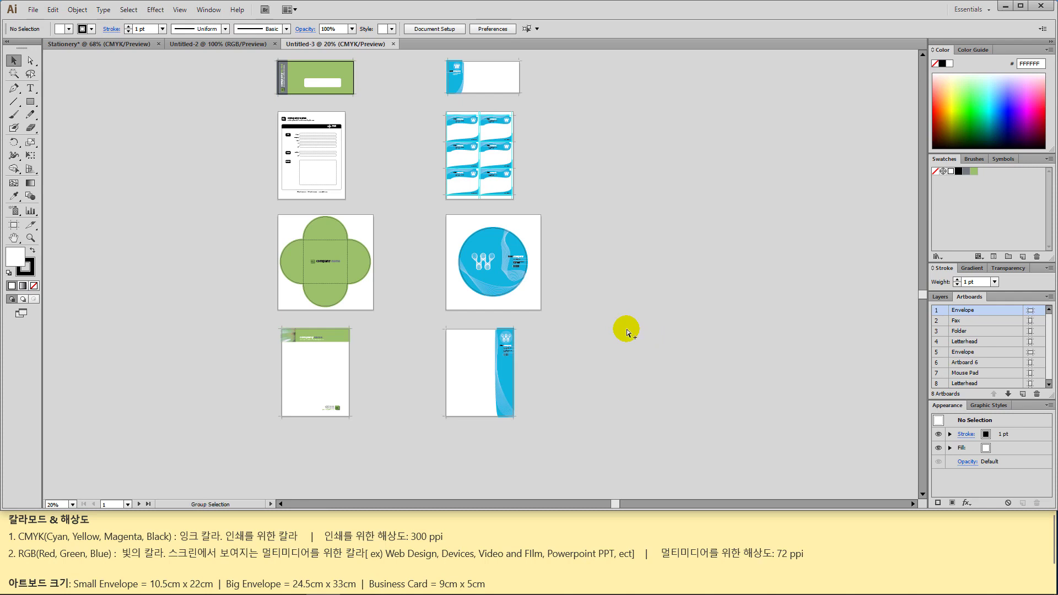
- Examine the template's artboards up close, ending on the sheet of blue business cards, and make that artboard active
scroll(627, 332, up, 1)
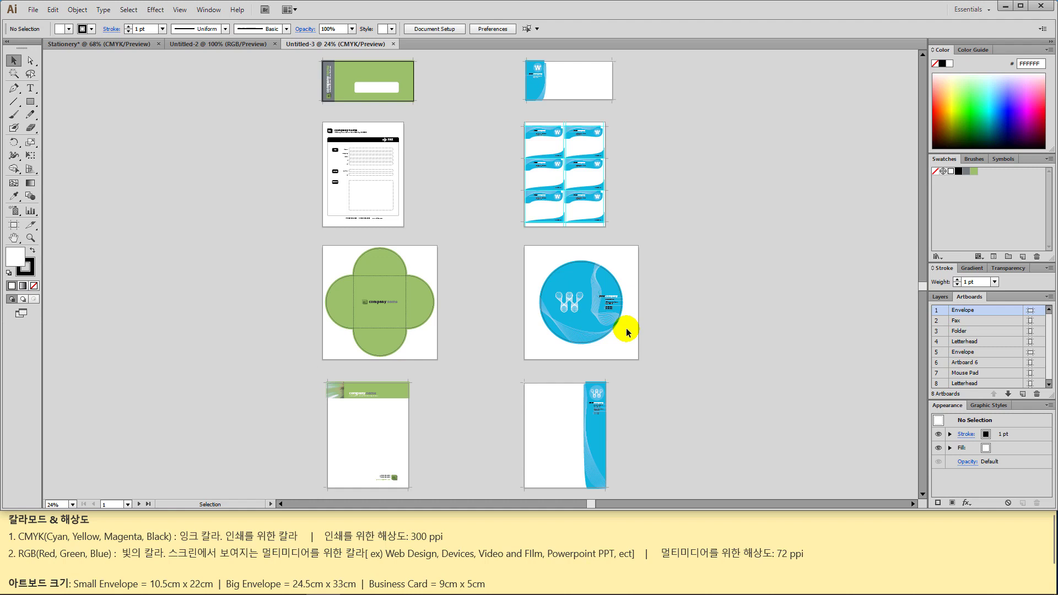
key(ctrl+plus)
key(ctrl+plus)
key(ctrl+plus)
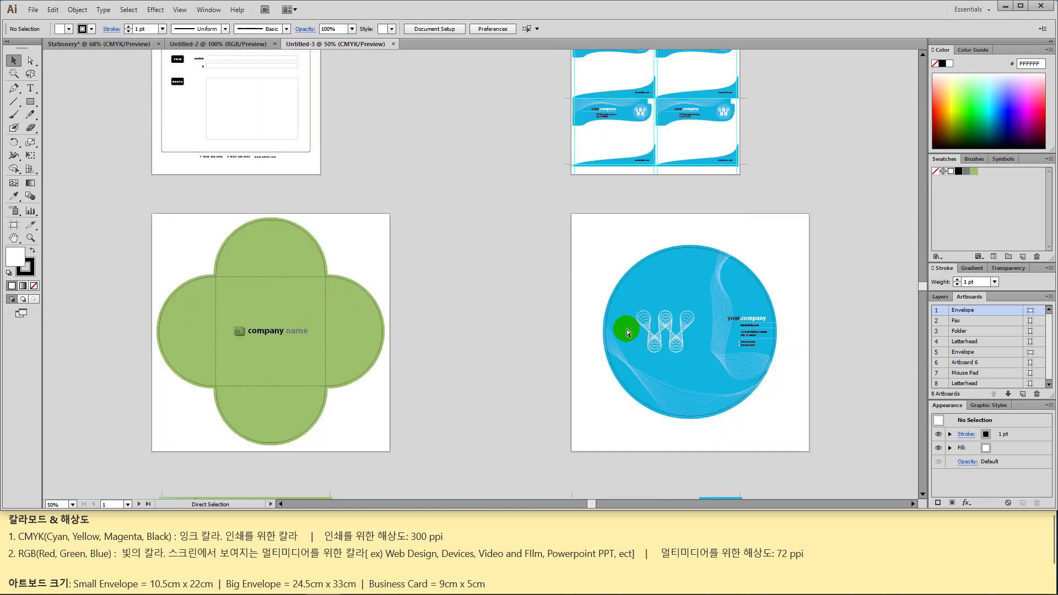
key(ctrl+plus)
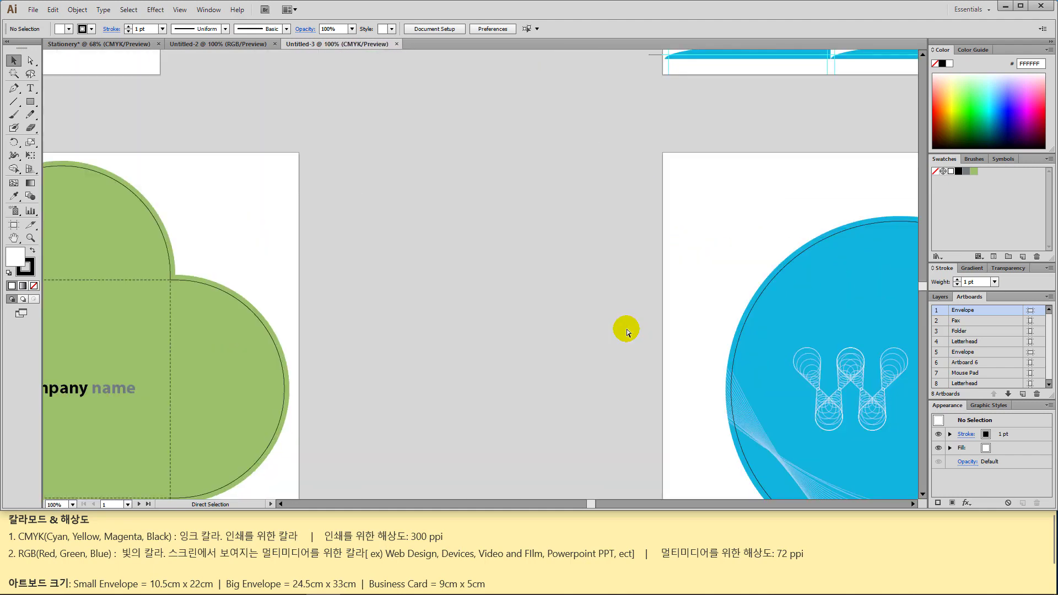
drag(390, 58, 573, 217)
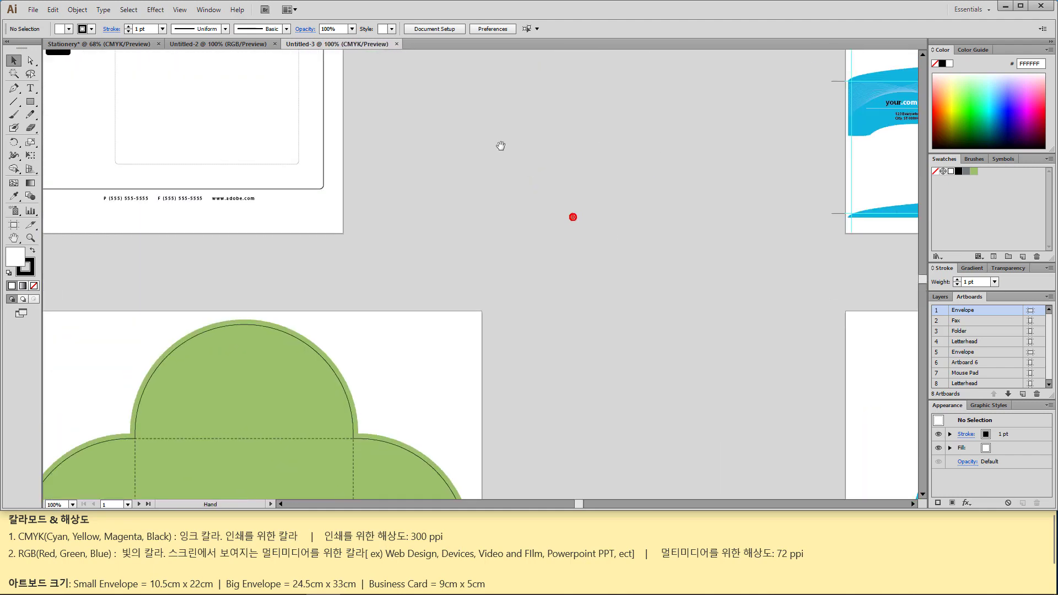
drag(518, 165, 667, 340)
drag(651, 218, 624, 357)
drag(696, 280, 300, 207)
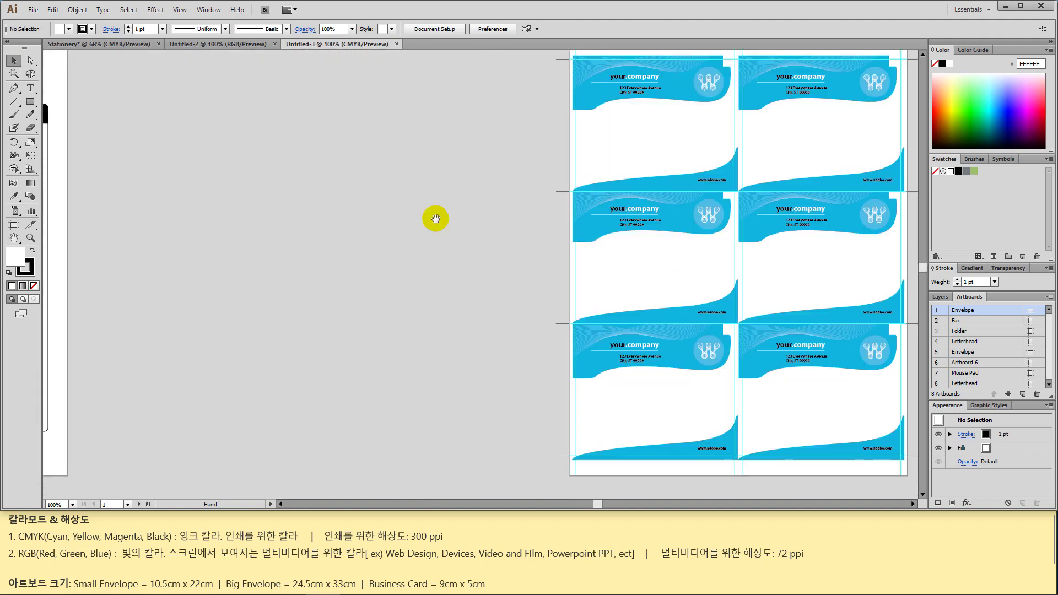
click(729, 267)
- Examine the mouse pad, both letterheads and the green folder, and fit the Folder artboard in the window
drag(594, 337, 470, 116)
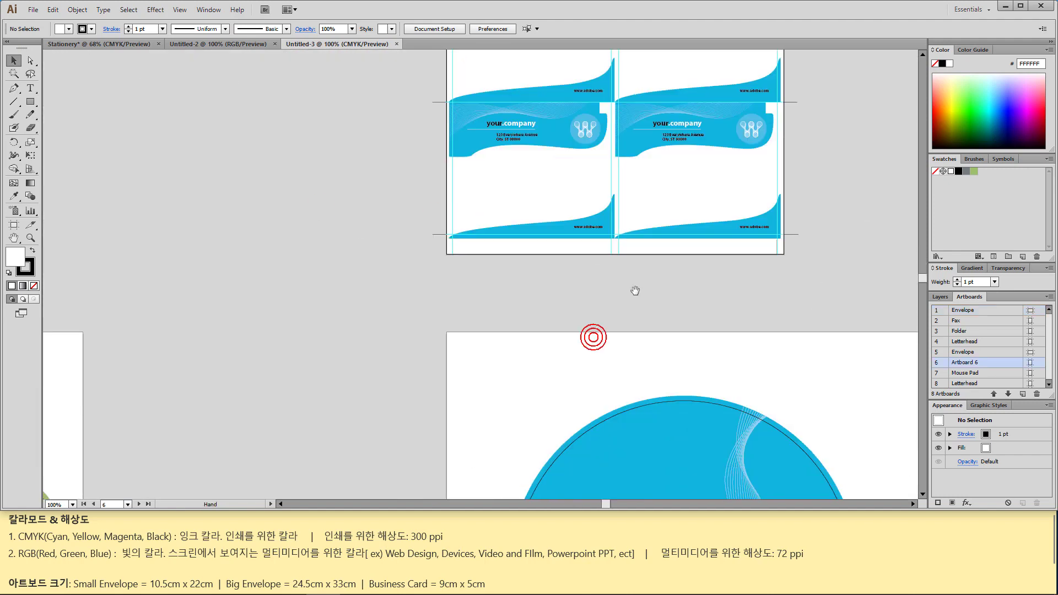
drag(650, 308, 518, 64)
drag(567, 313, 630, 85)
drag(634, 327, 685, 155)
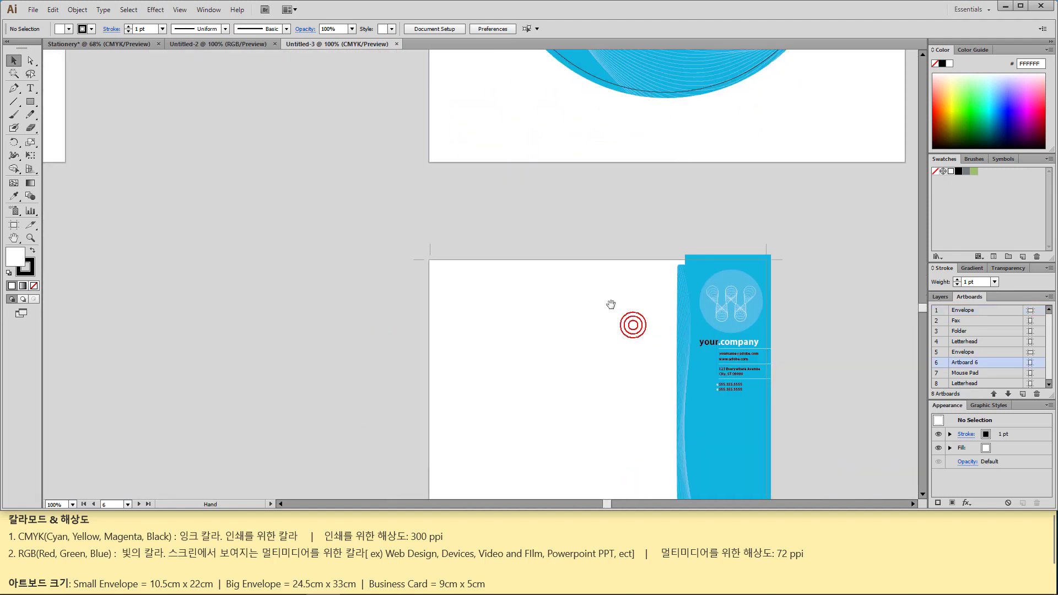
drag(605, 285, 671, 106)
drag(606, 321, 826, 309)
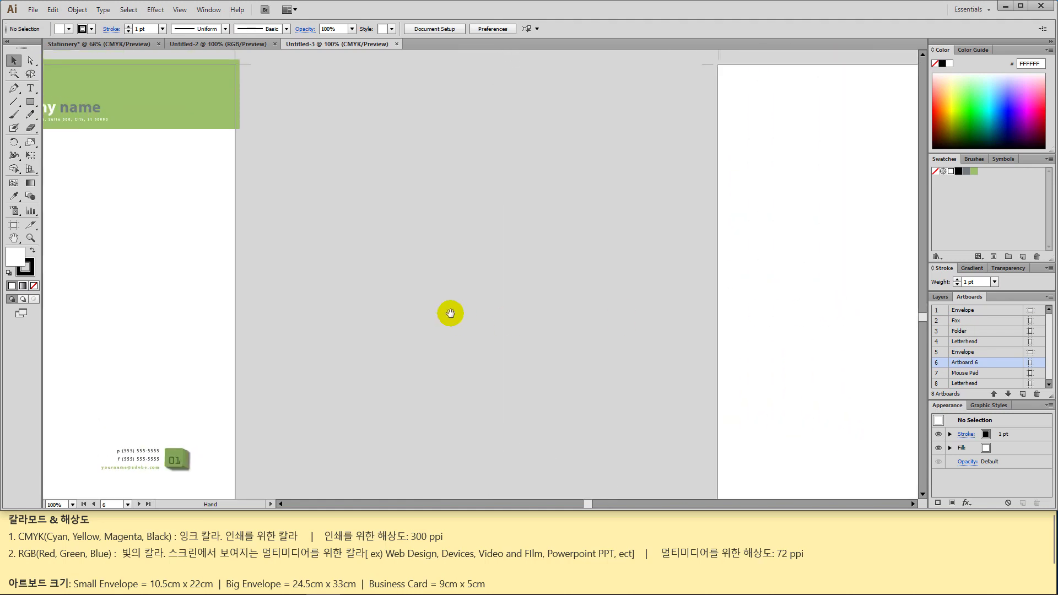
drag(451, 313, 559, 342)
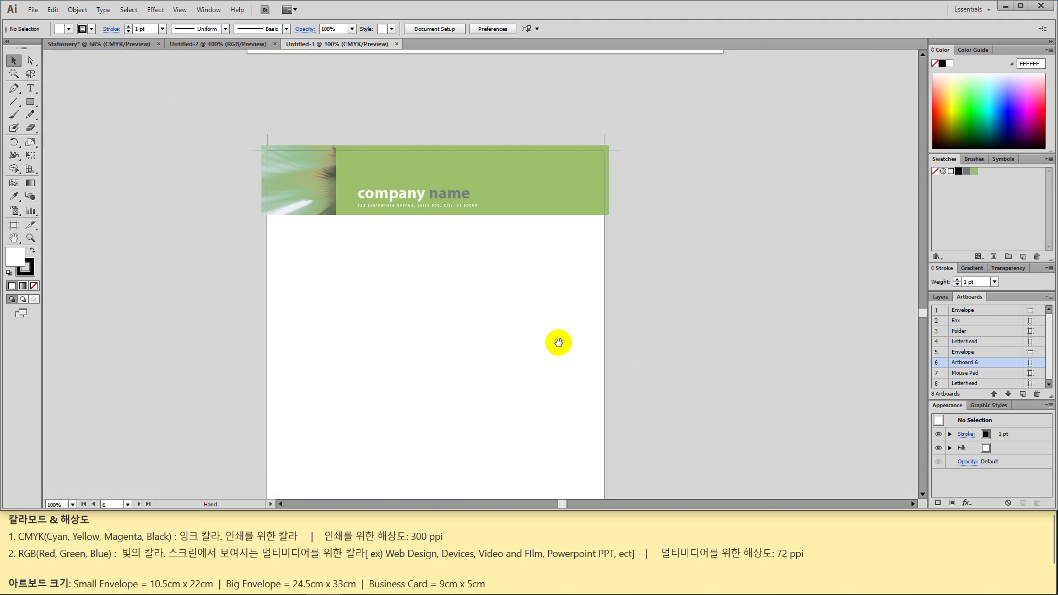
drag(589, 194, 535, 410)
drag(565, 229, 528, 304)
click(559, 118)
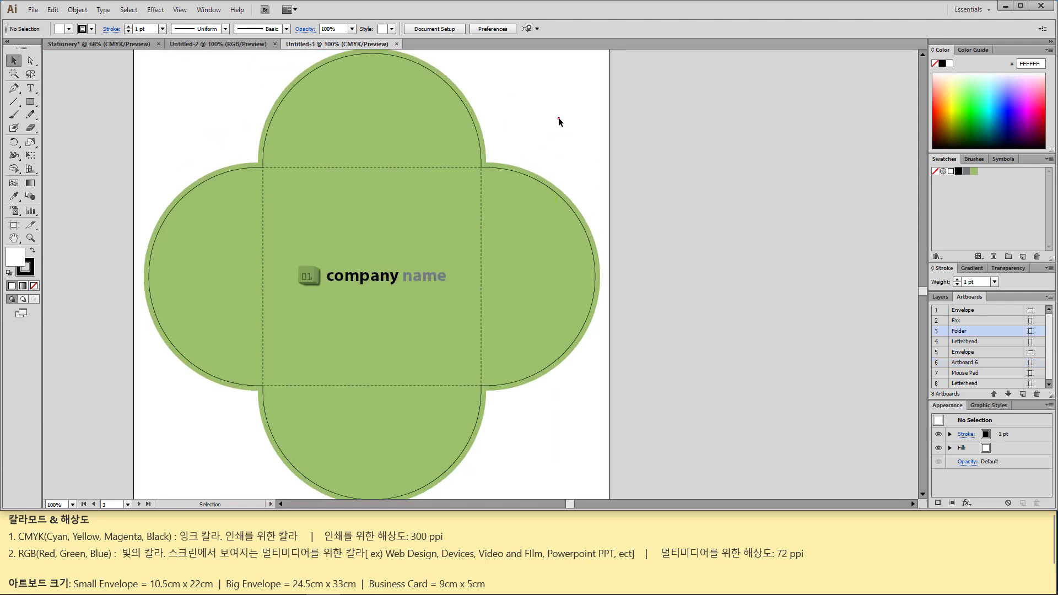
key(ctrl)
key(ctrl+0)
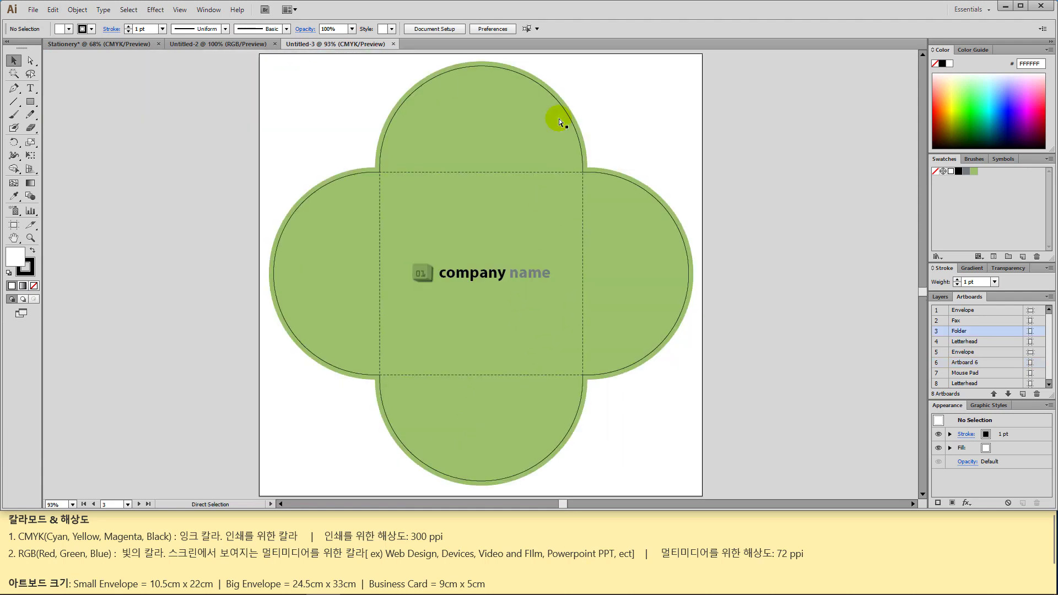